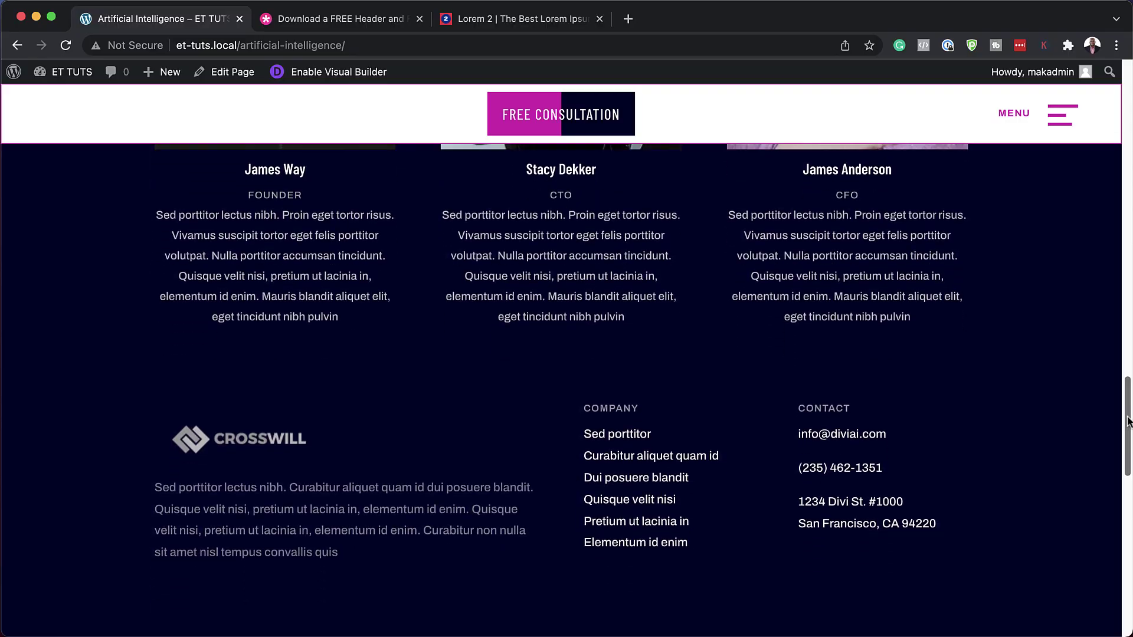
Step: Scroll down the WordPress dashboard sidebar to reach the Divi menu entry
scroll(1129, 454, "down", 5)
left_click_drag(1129, 455, 1130, 511)
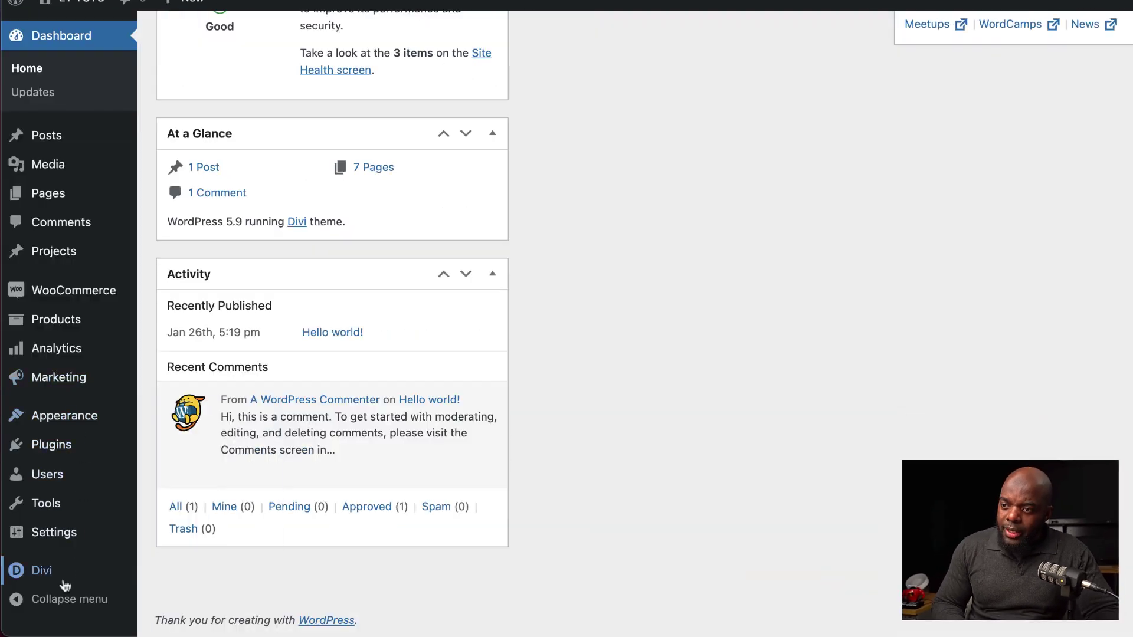
Step: Import divi-artificial-intelligence-global-header-template.json through Theme Builder Portability
mouse_move(59, 579)
left_click(204, 458)
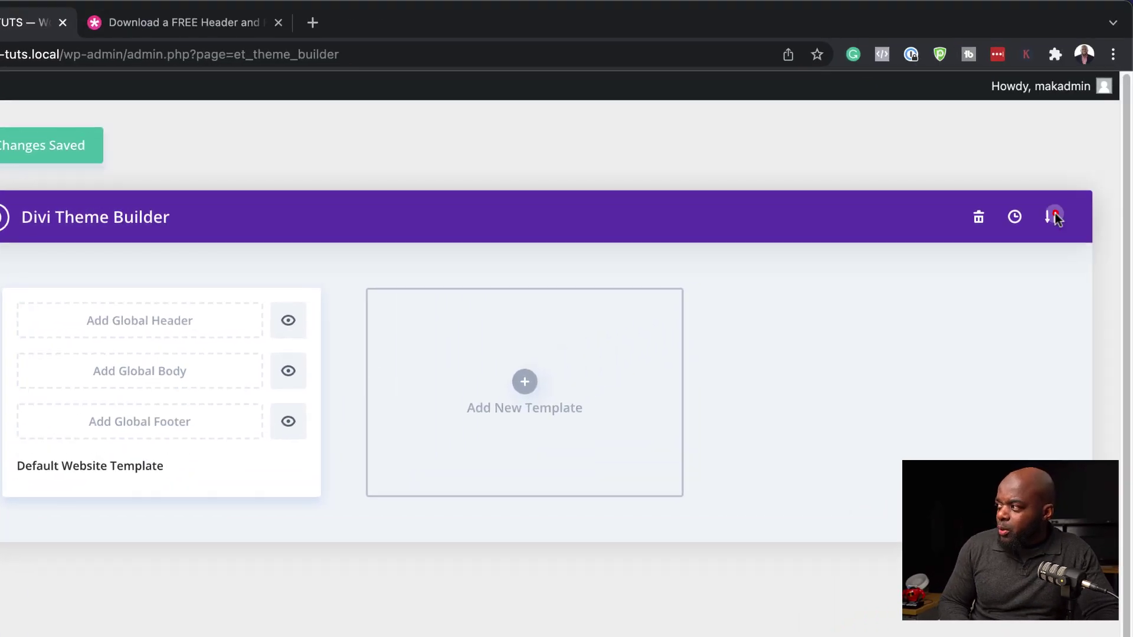
left_click(1052, 215)
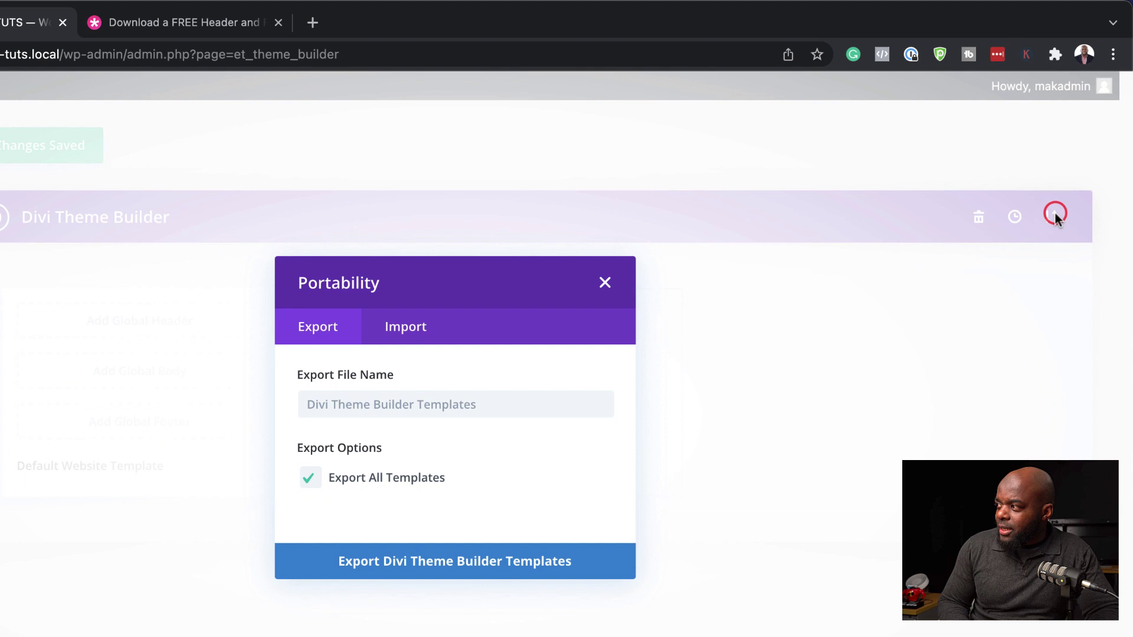
left_click(411, 335)
left_click(455, 377)
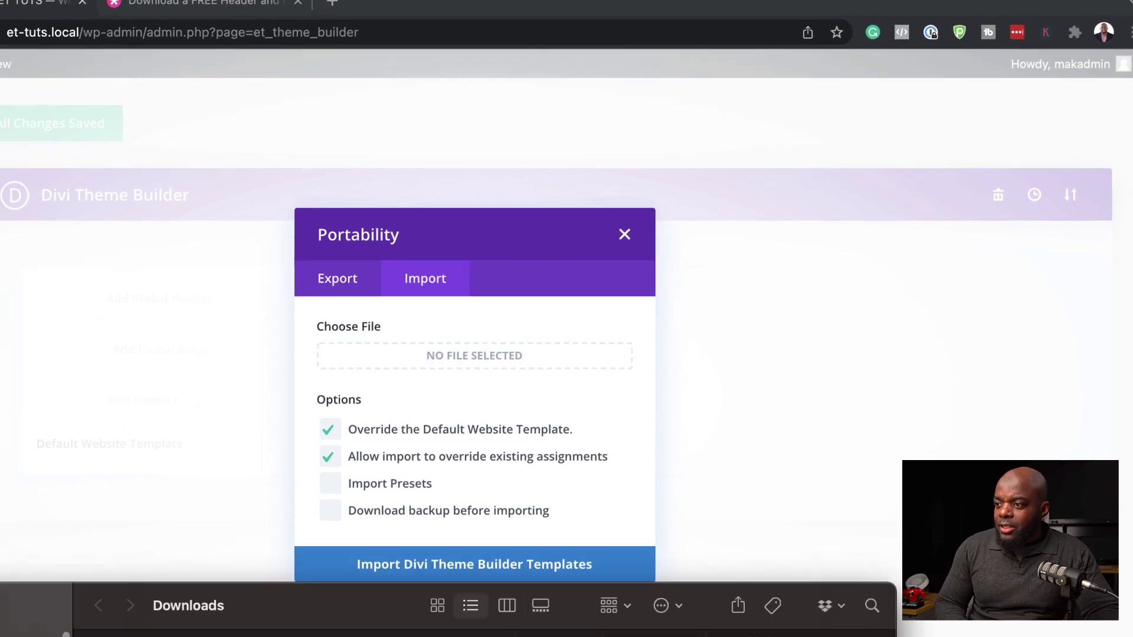
left_click_drag(138, 632, 405, 363)
left_click_drag(497, 260, 498, 252)
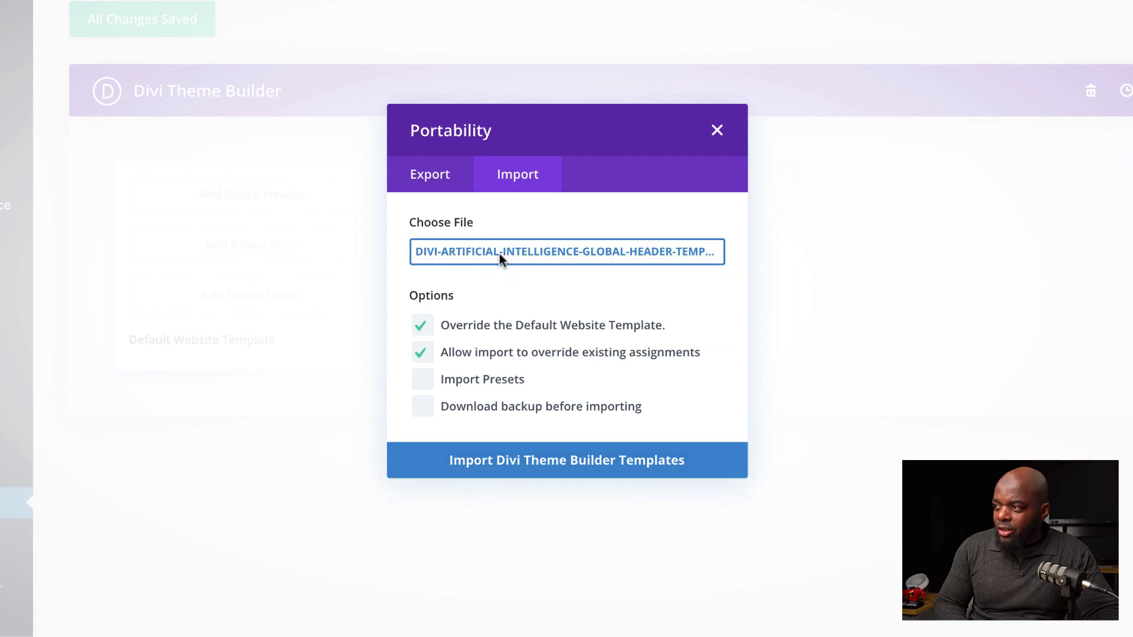
left_click(534, 461)
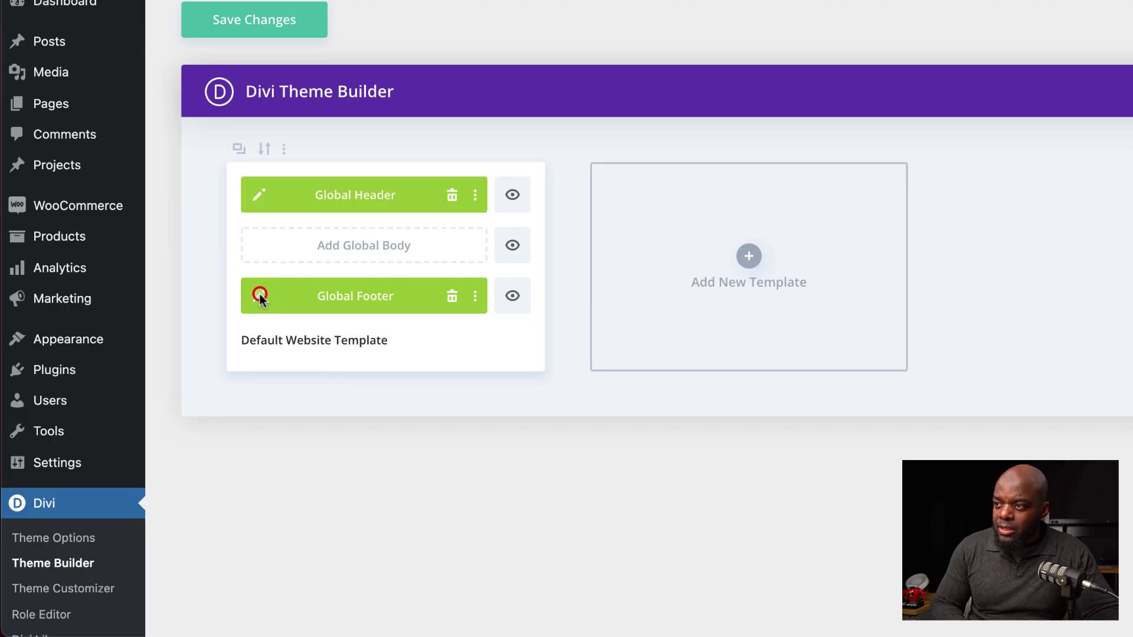
Step: Open the Global Footer template in the Theme Builder editor
left_click(260, 296)
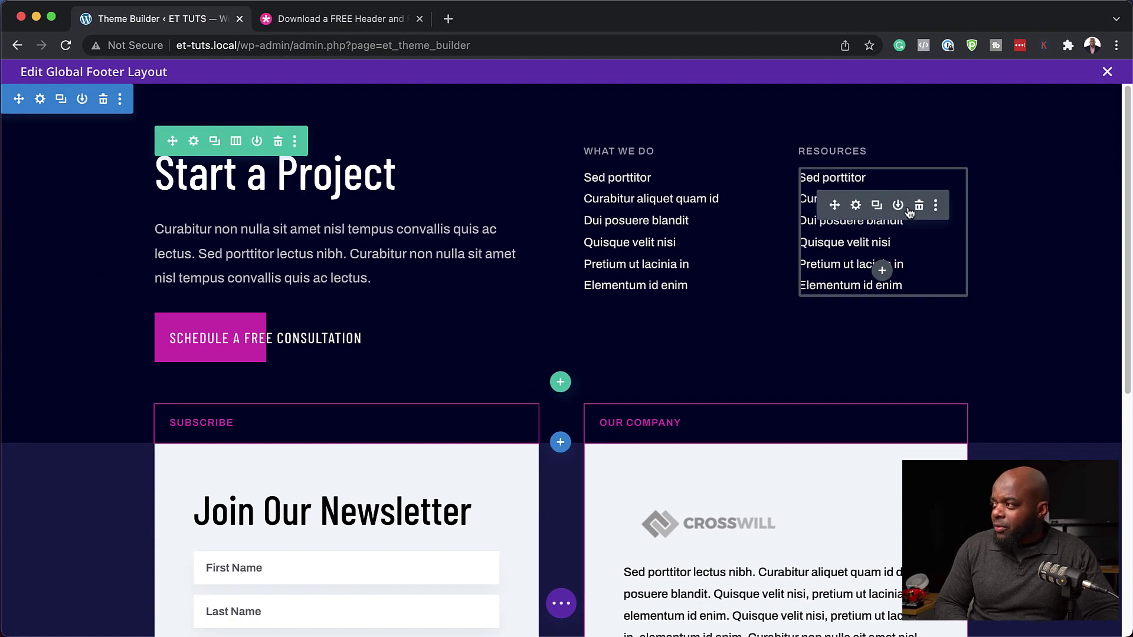
Step: Delete the Resources link list and heading, then change the row to two columns
left_click(919, 206)
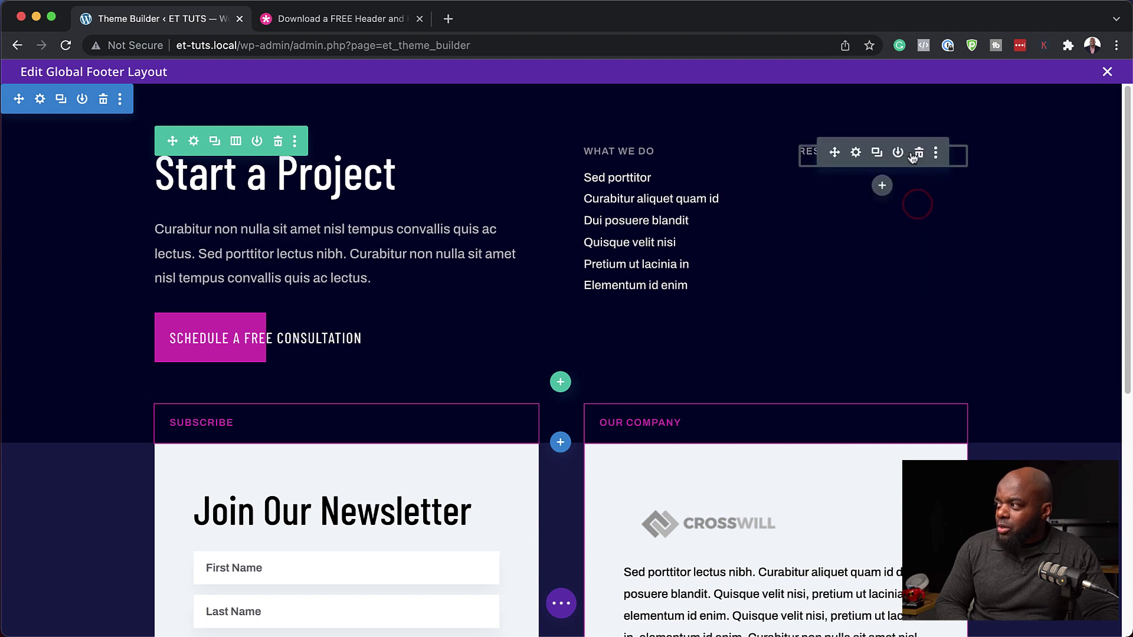
left_click(919, 153)
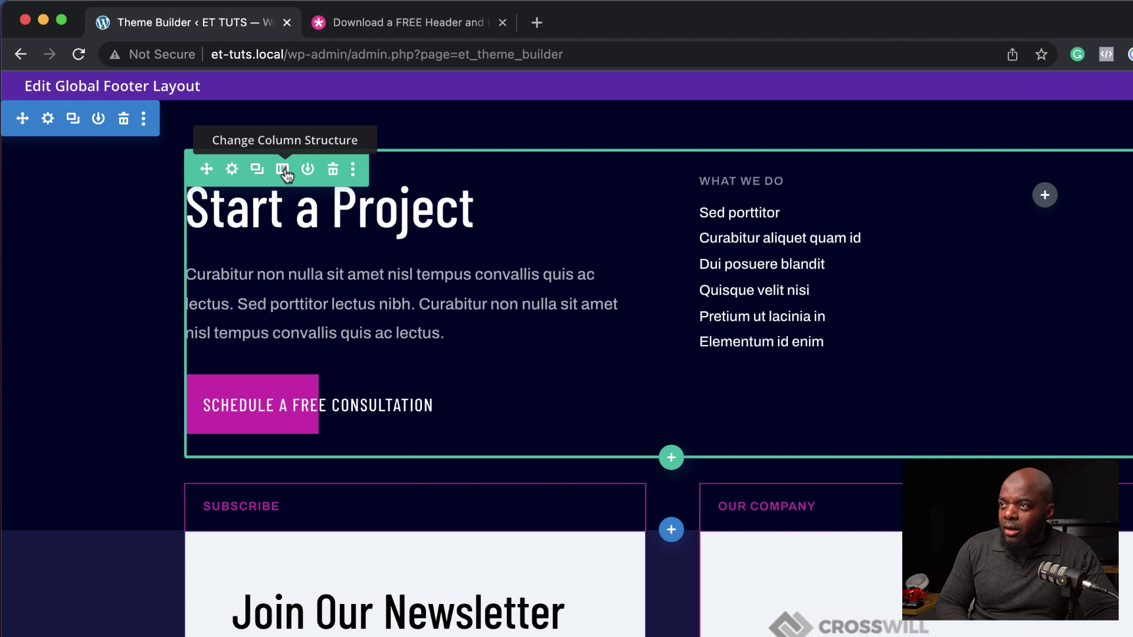
left_click(283, 170)
left_click(293, 277)
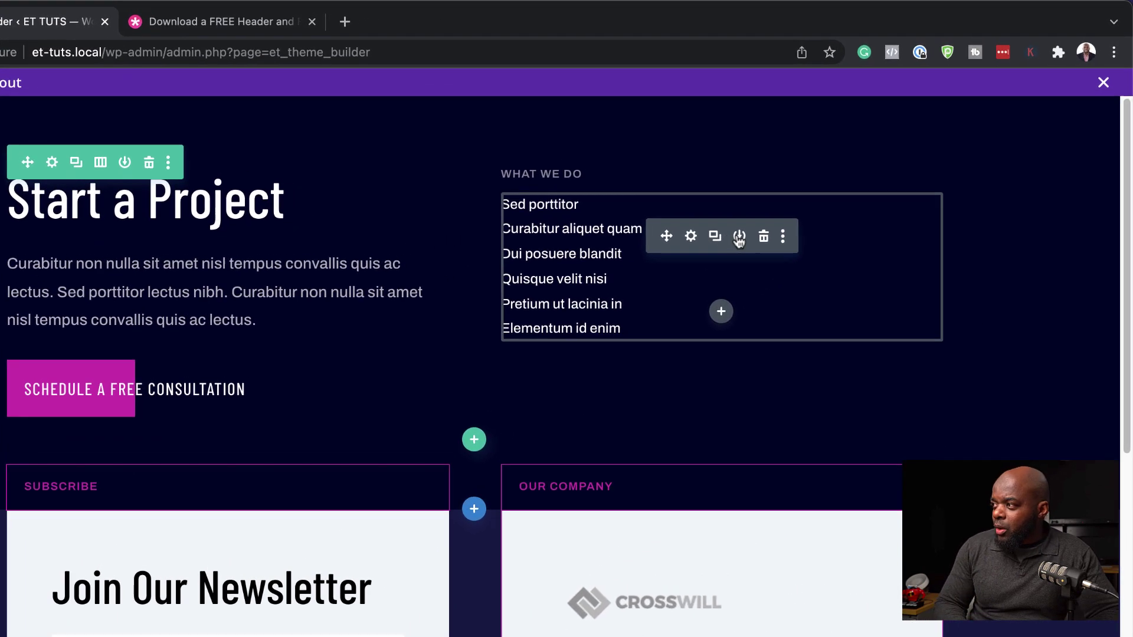
Step: Remove the What We Do link list and insert a Blurb module in its place
left_click(748, 247)
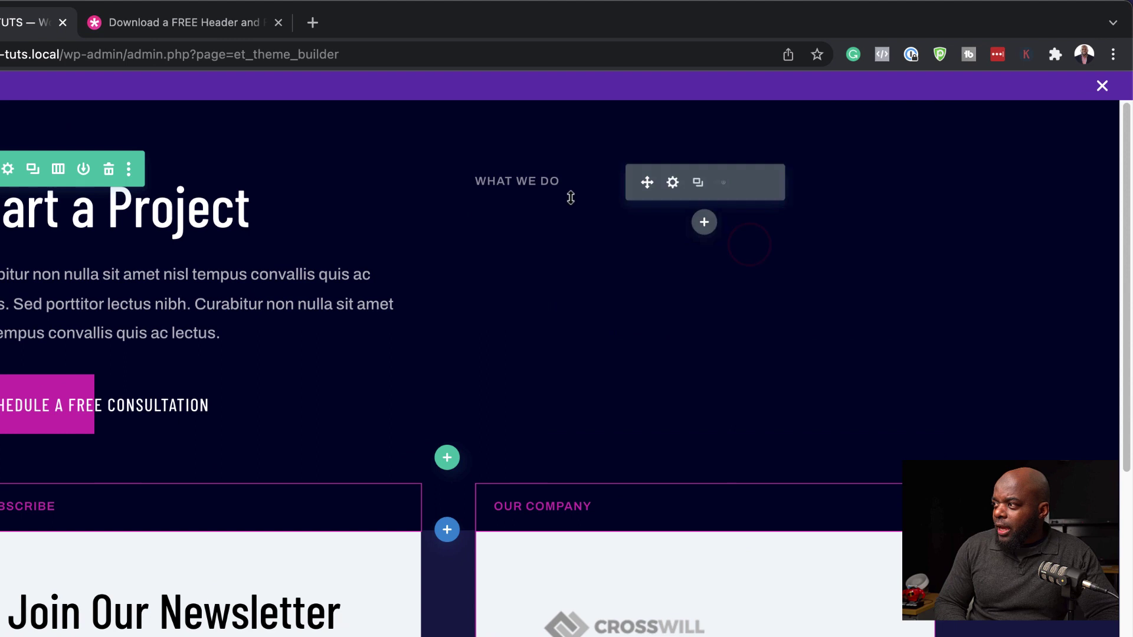
left_click(704, 223)
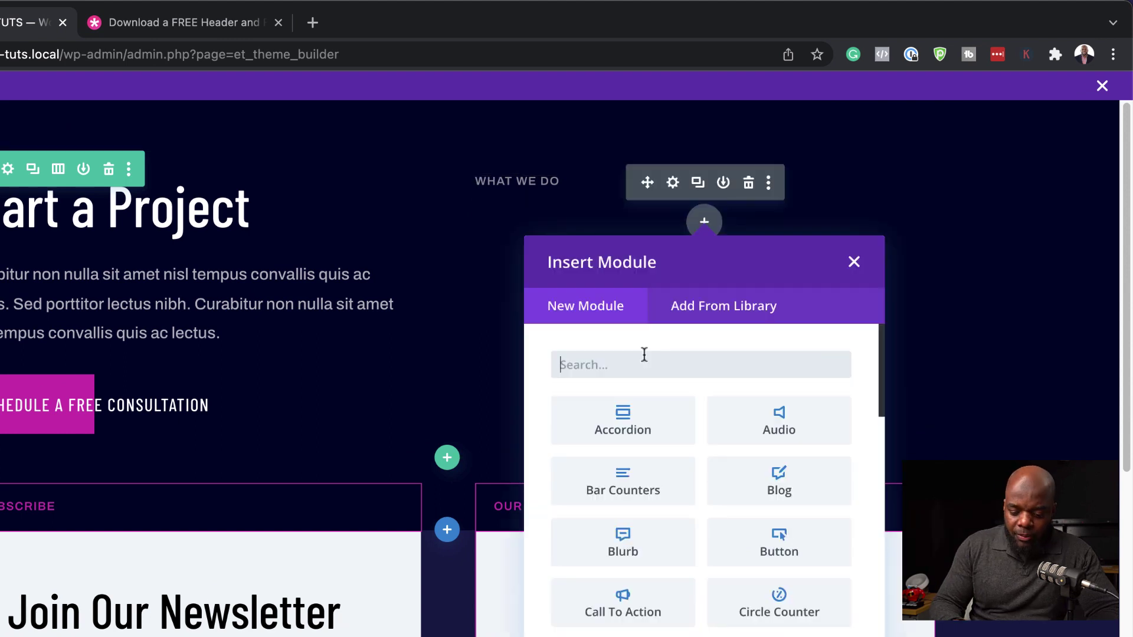
type("blur")
left_click(623, 413)
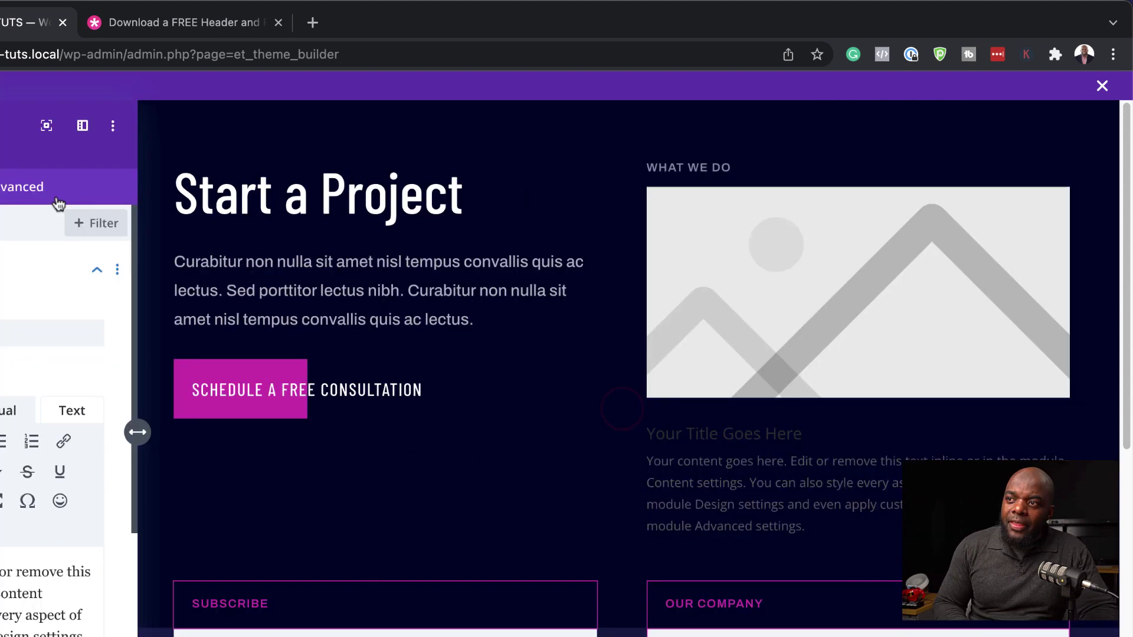
Step: Title the blurb 'Lorem ipsum' and delete its placeholder body text
triple_click(2, 332)
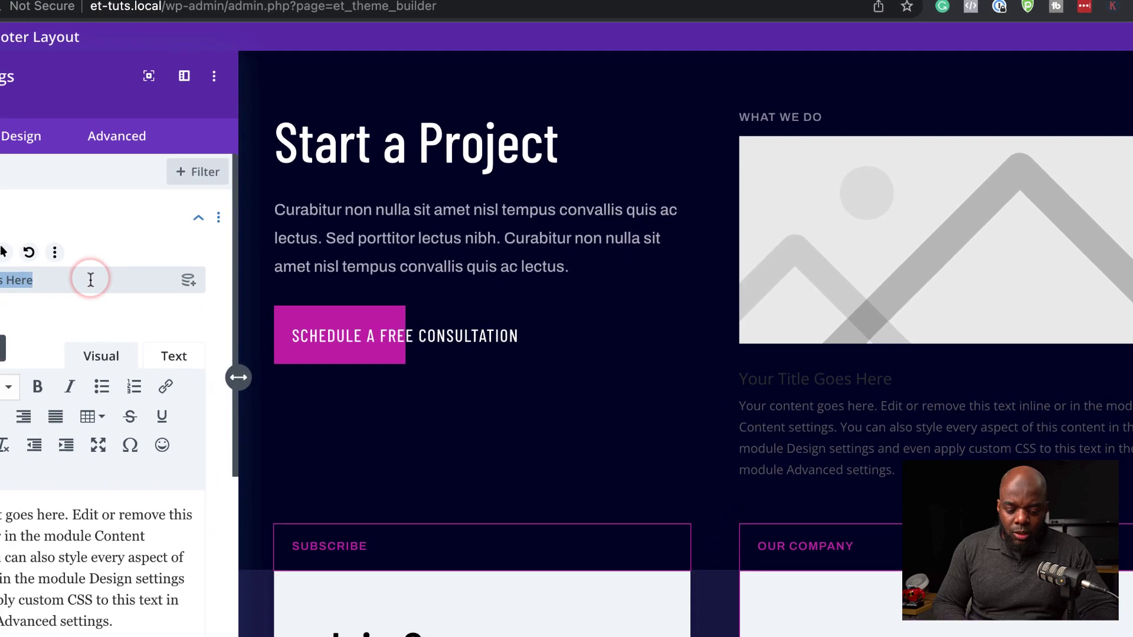
type("Lorem ipsum")
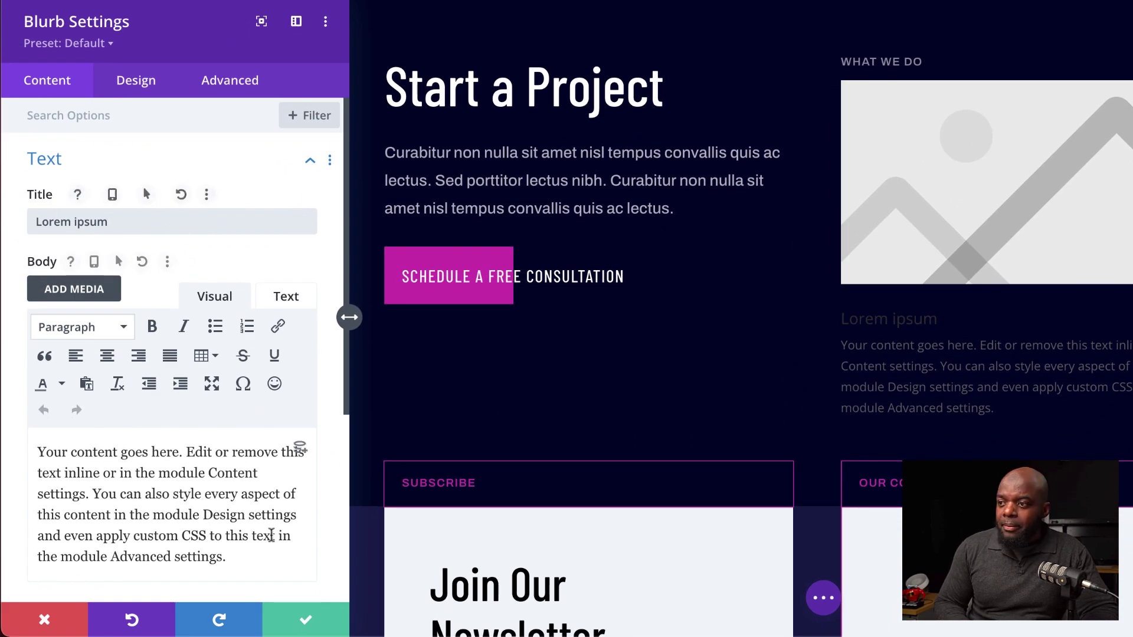
left_click_drag(235, 555, 59, 449)
left_click_drag(236, 556, 1, 457)
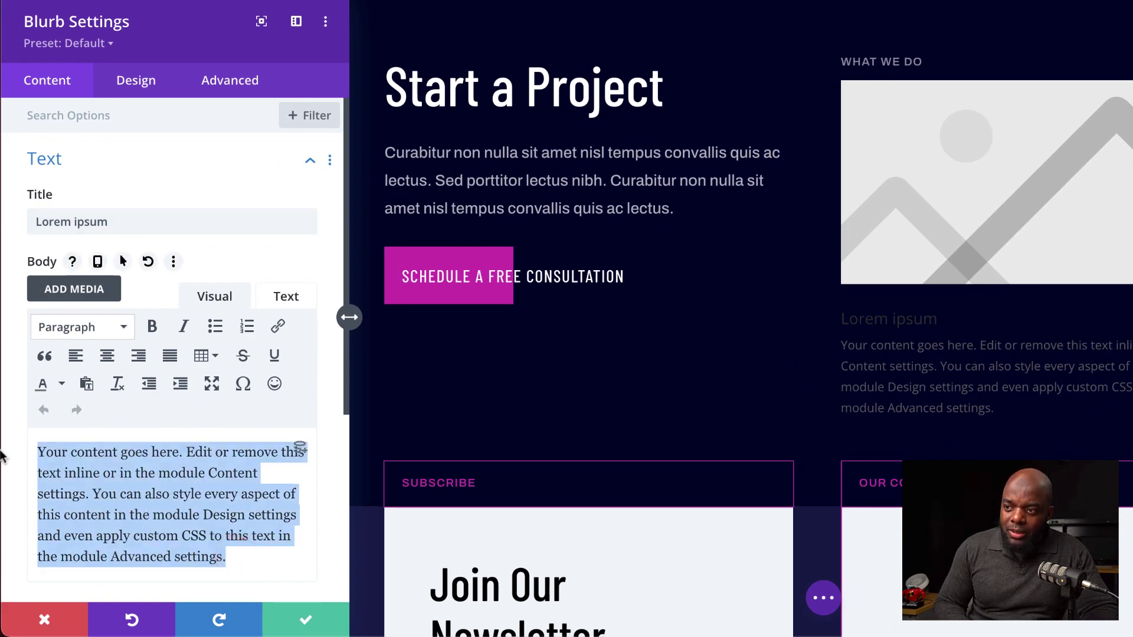
key("BackSpace")
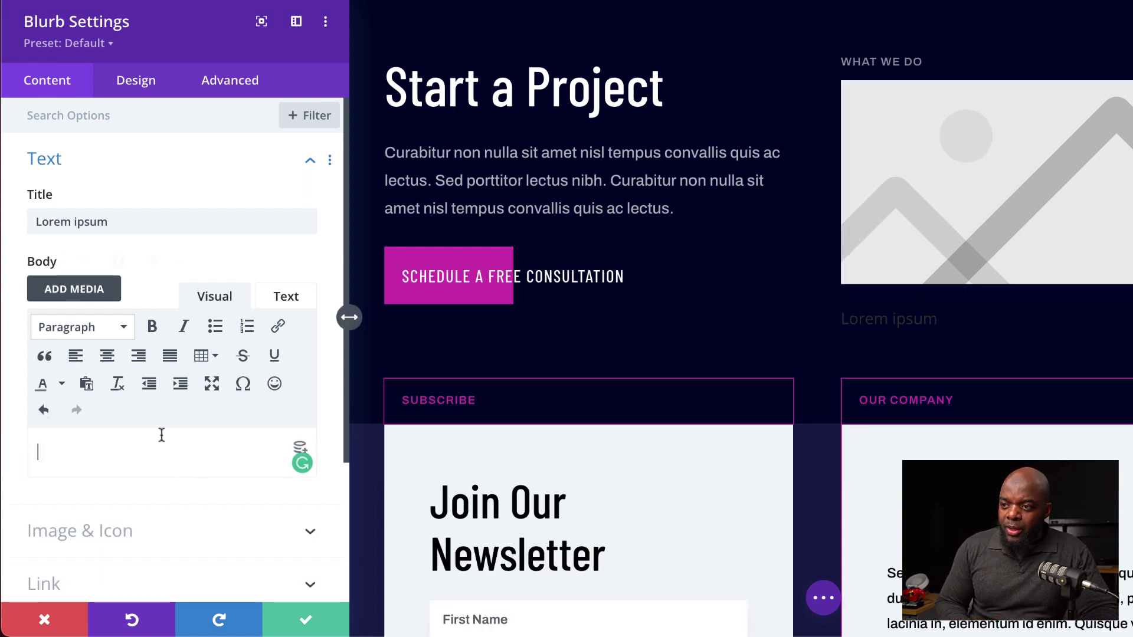
scroll(165, 435, "down", 3)
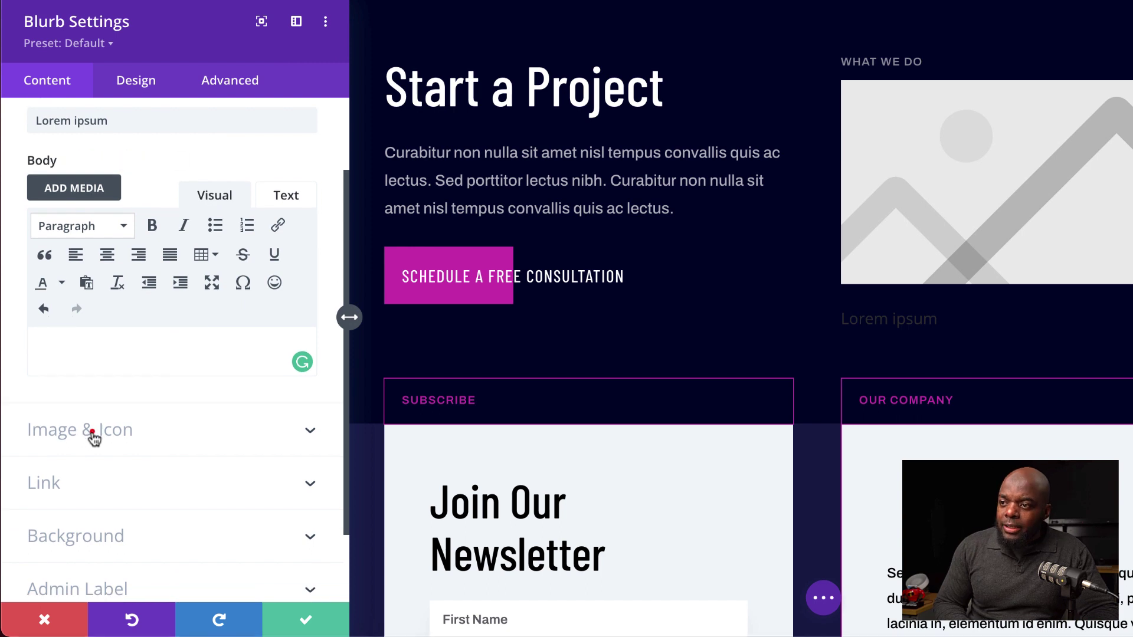
Step: Replace the blurb's image with the crossed wrench-and-screwdriver icon
left_click(92, 433)
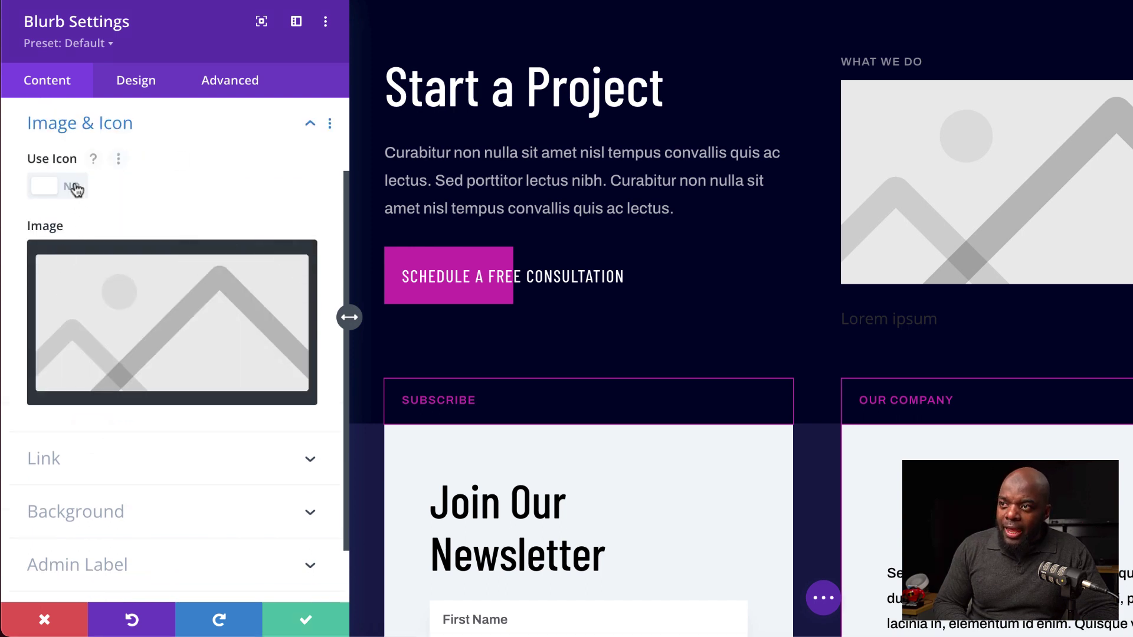
left_click(75, 185)
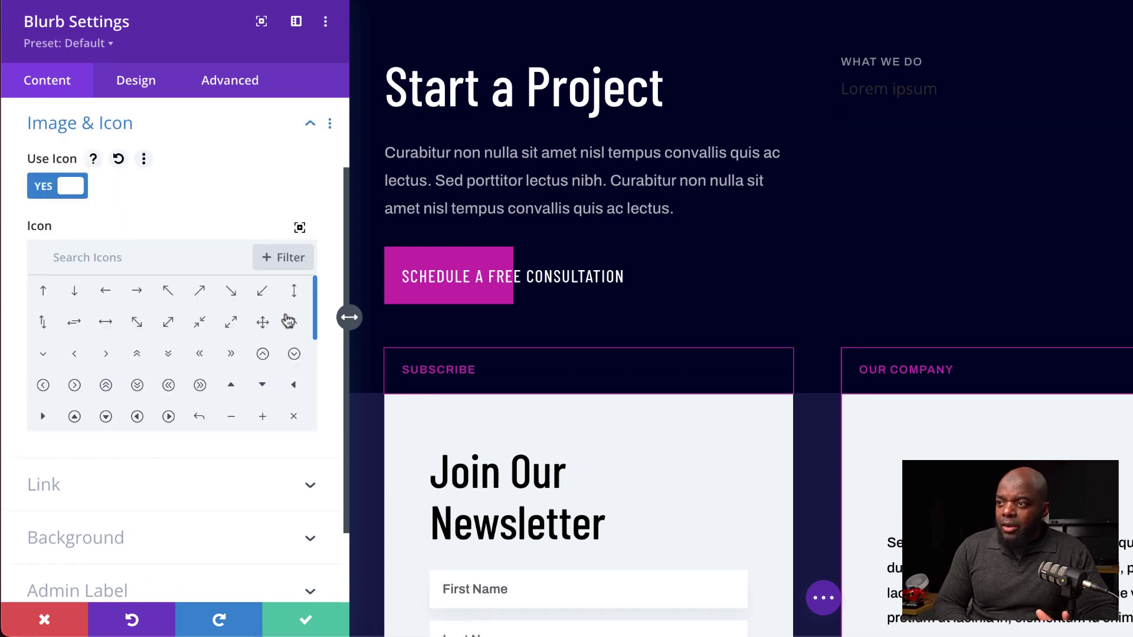
scroll(311, 343, "down", 4)
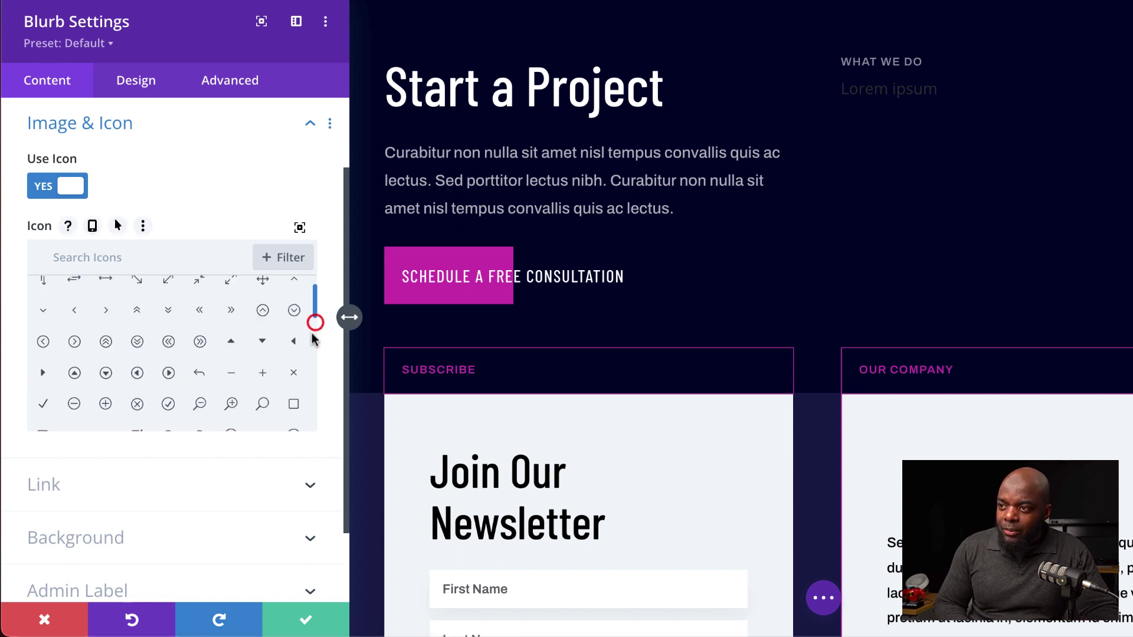
scroll(311, 364, "down", 5)
left_click(107, 371)
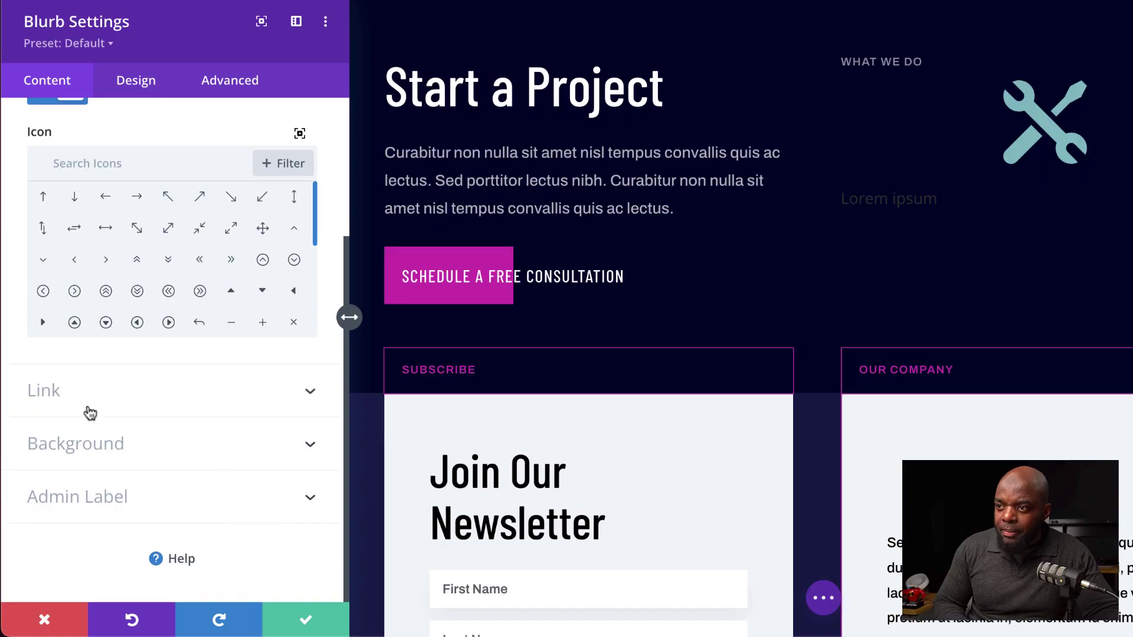
left_click(89, 407)
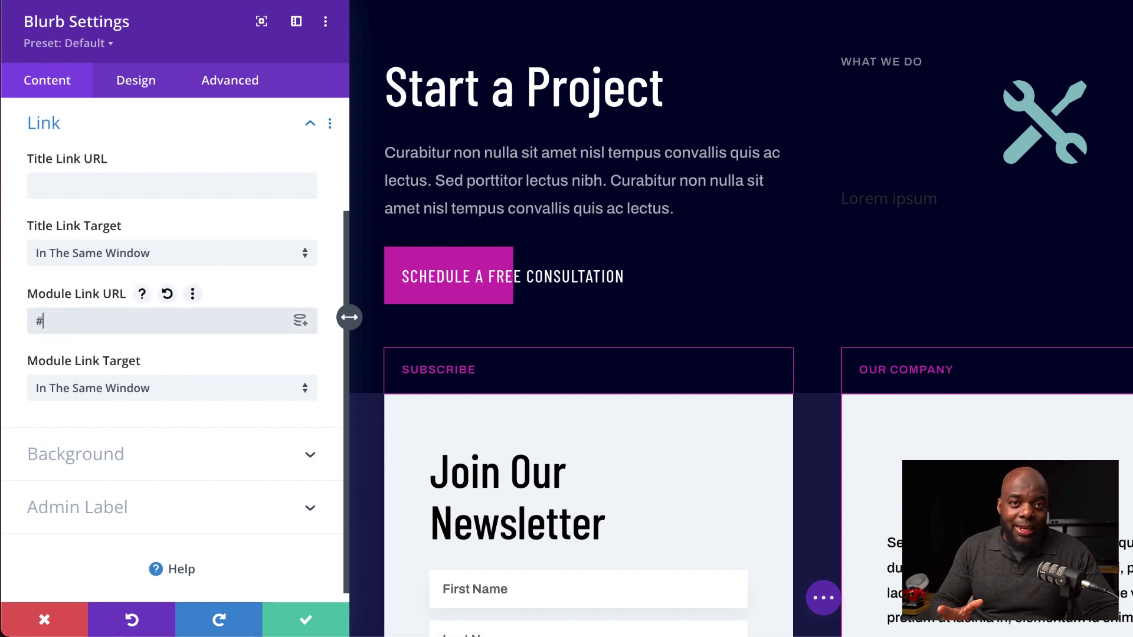
Step: Colour the blurb icon magenta #db0eb7 in the Design settings
left_click(136, 83)
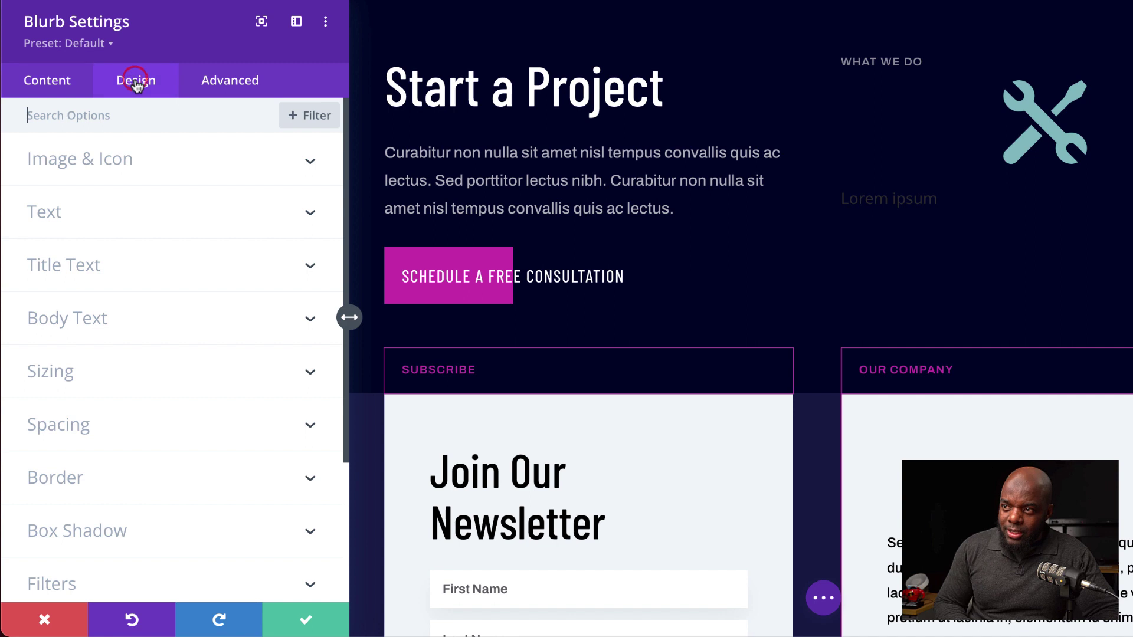
left_click(111, 160)
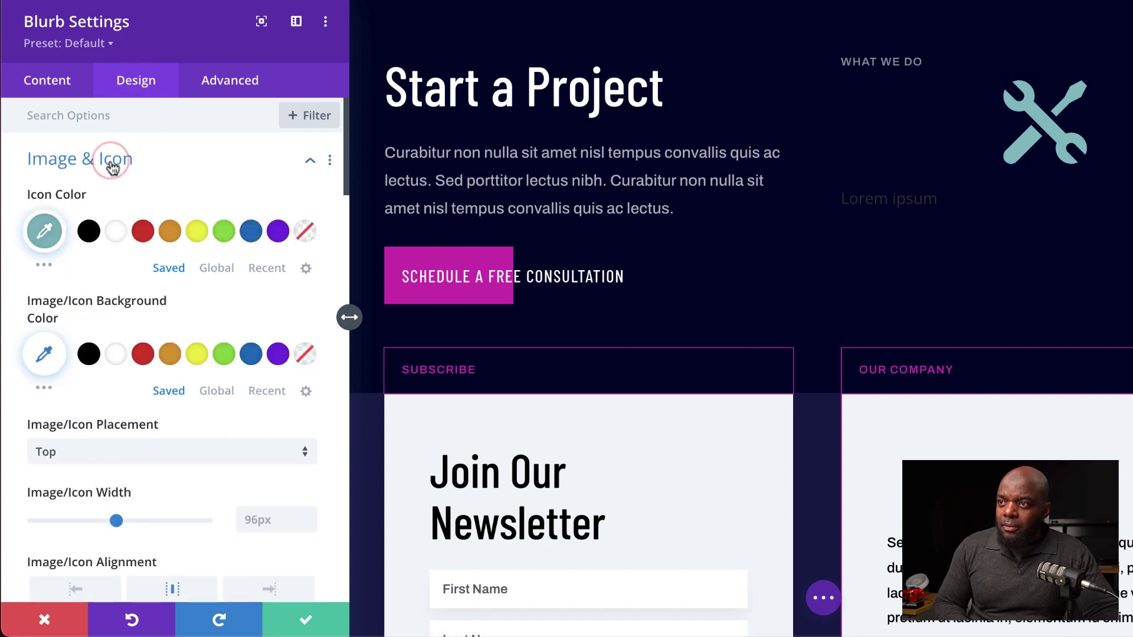
left_click(44, 230)
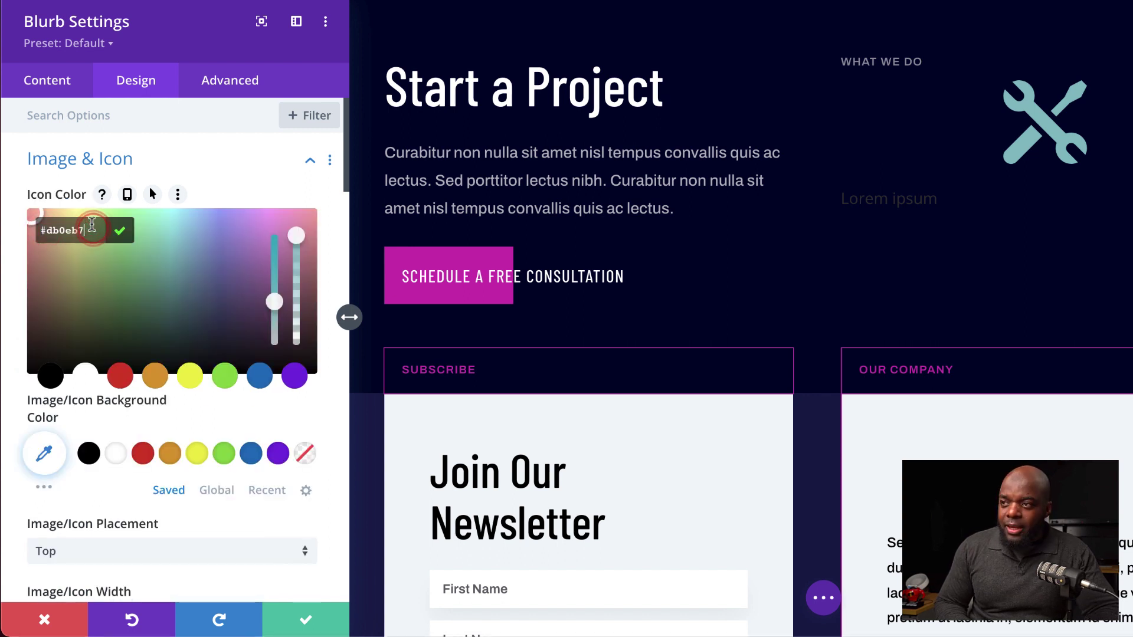
key("Return")
Step: Place the icon to the left of the blurb title
scroll(194, 309, "down", 5)
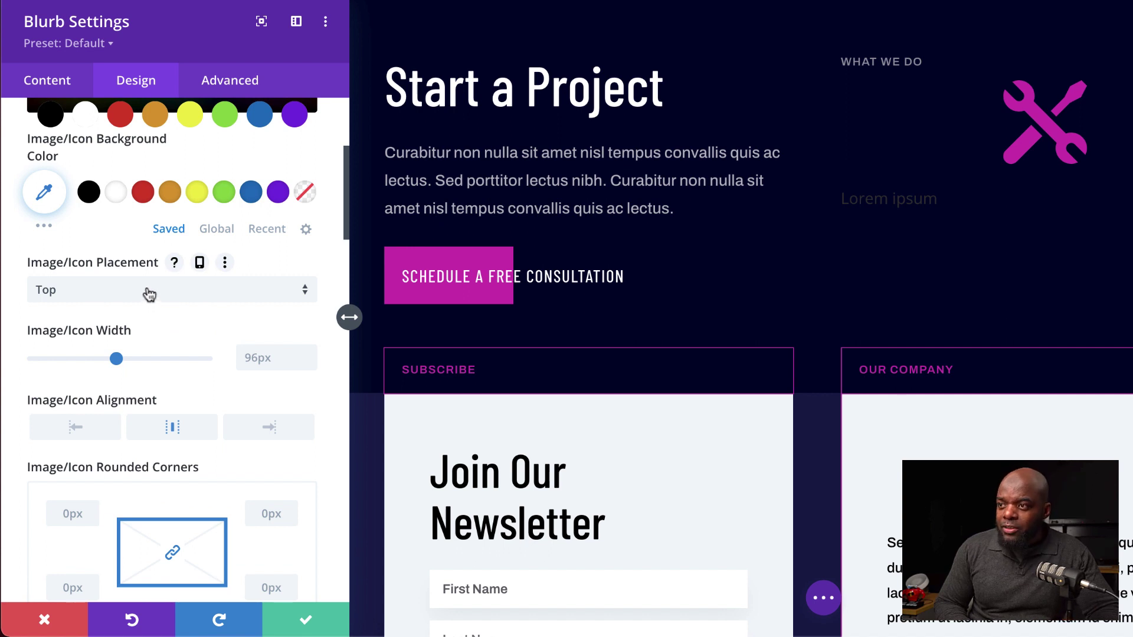
scroll(149, 296, "down", 2)
left_click(124, 185)
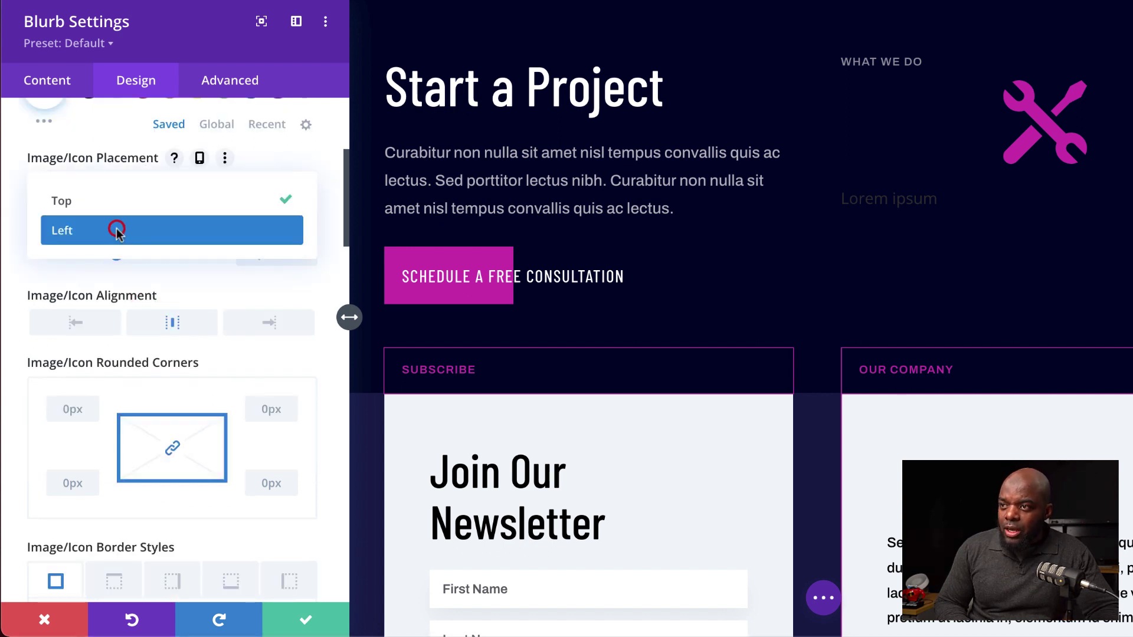
left_click(116, 231)
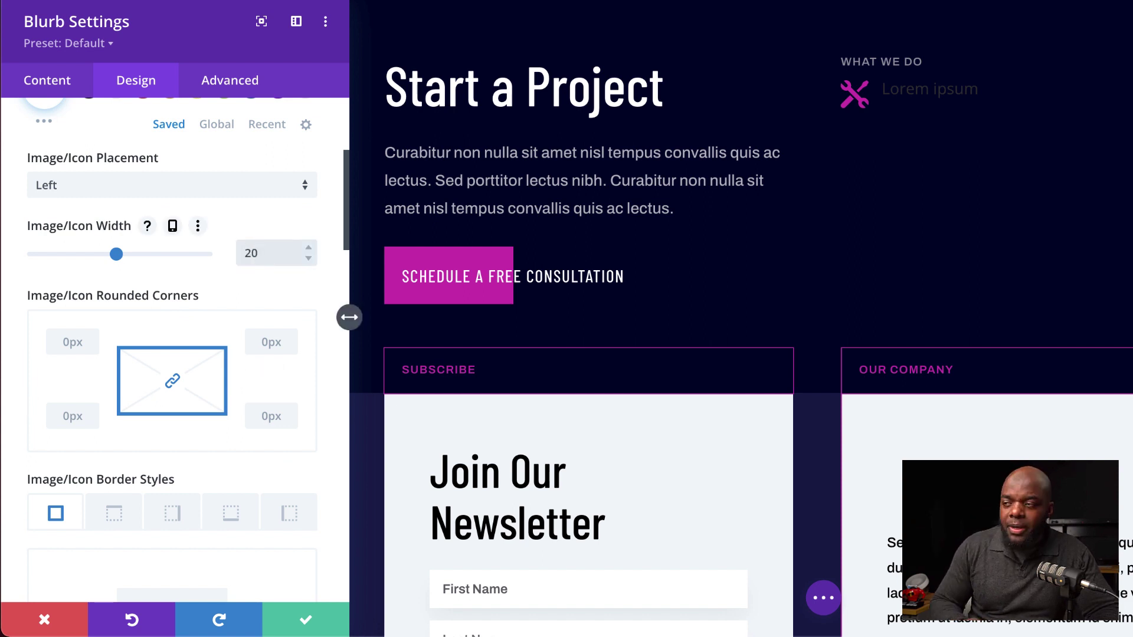
Step: Give the icon a 1px border coloured #39c0cd
scroll(289, 436, "down", 2)
scroll(288, 423, "down", 5)
left_click(256, 485)
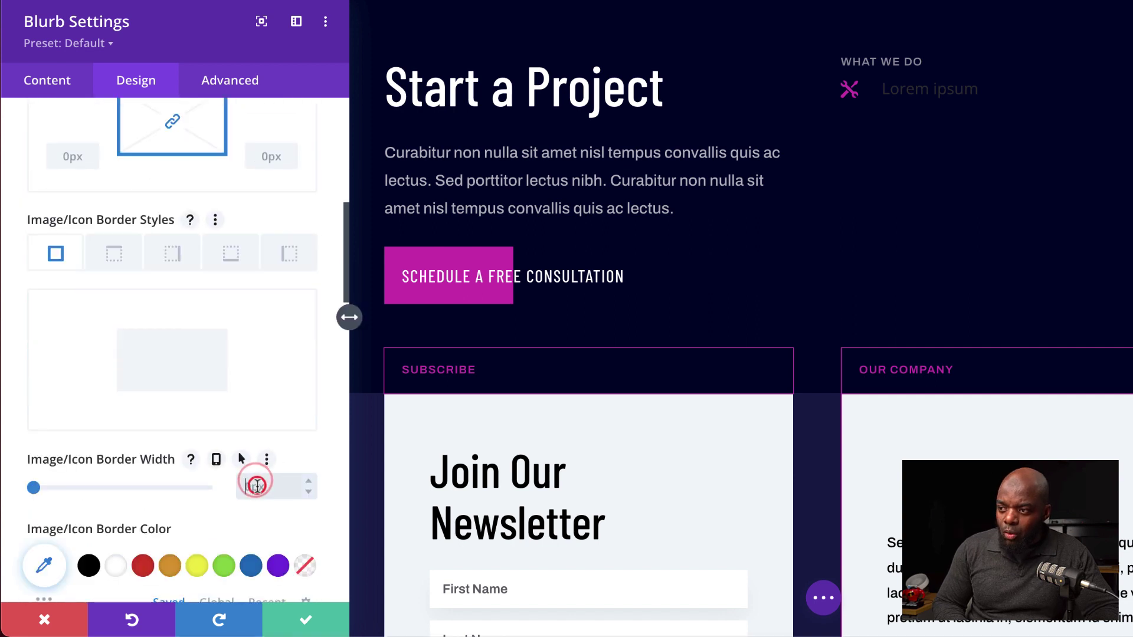
type("1px")
scroll(253, 472, "down", 2)
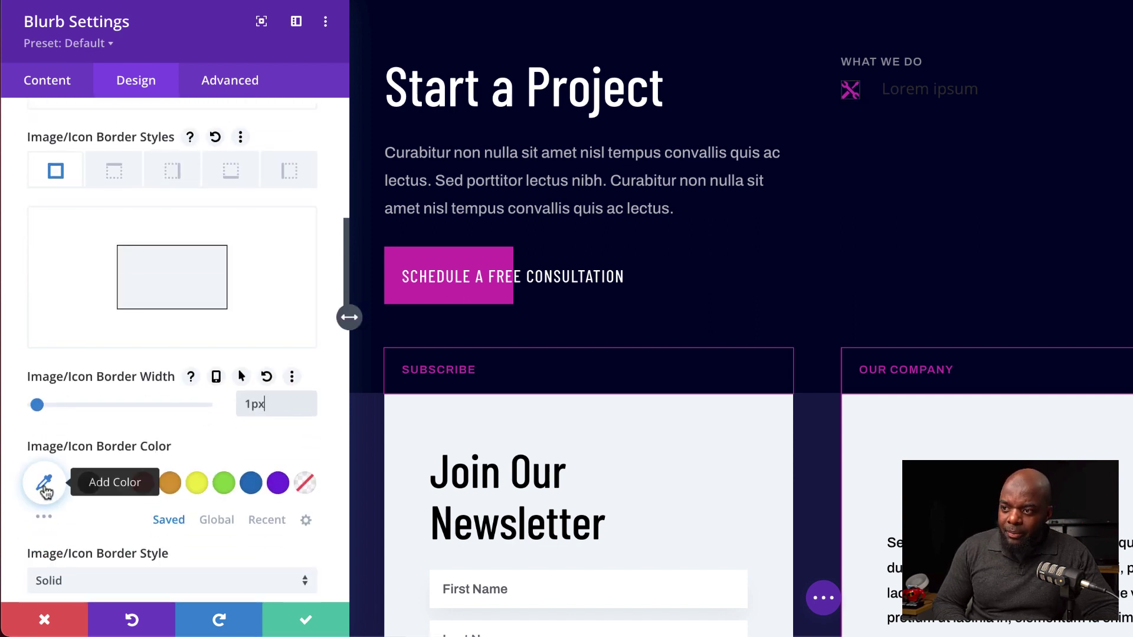
left_click(45, 486)
left_click(73, 484)
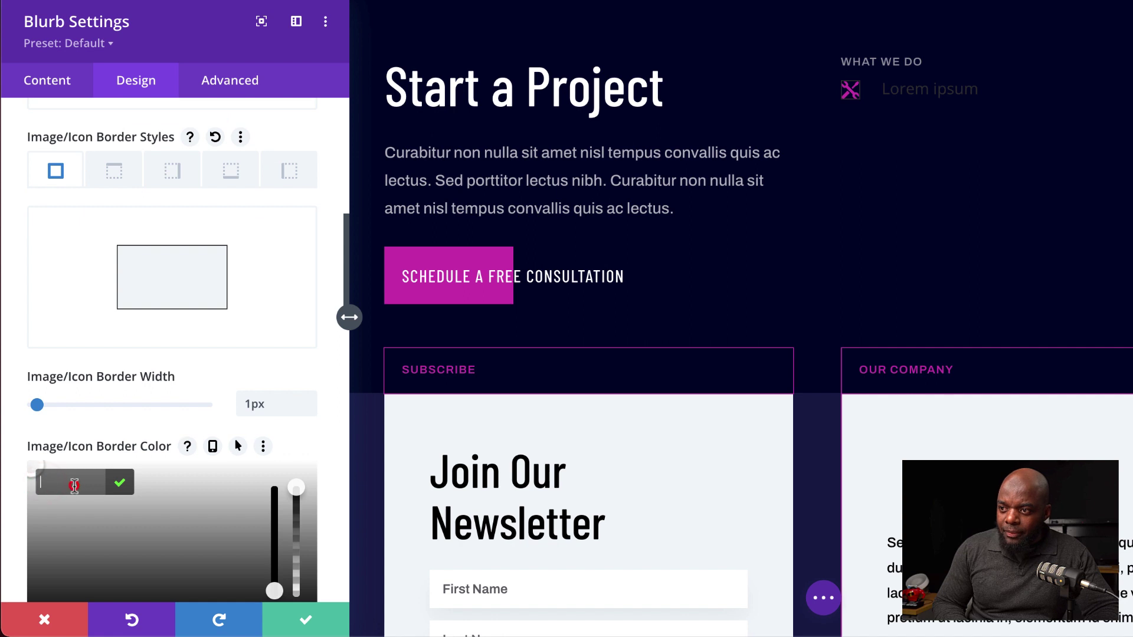
type("#39c0cd")
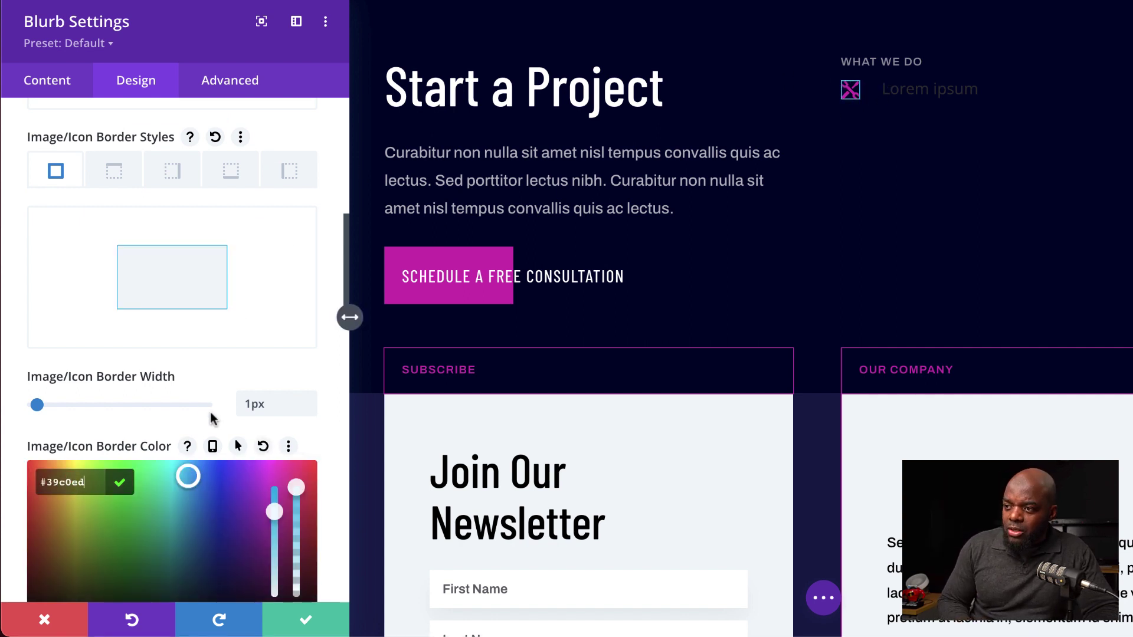
scroll(216, 421, "down", 2)
scroll(212, 420, "down", 10)
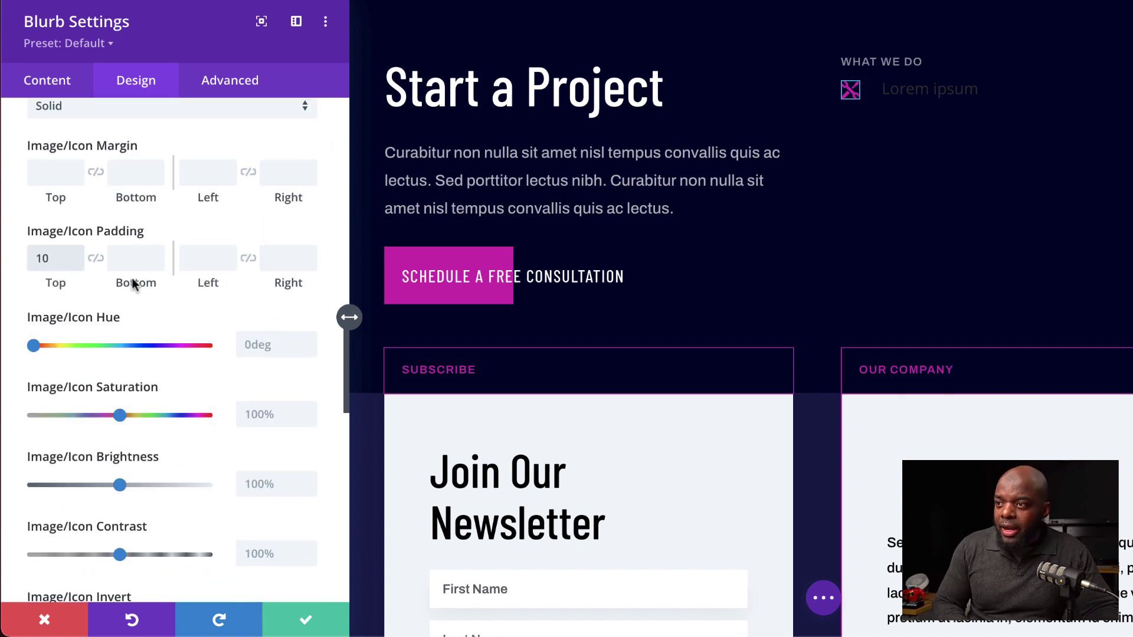
scroll(133, 284, "down", 10)
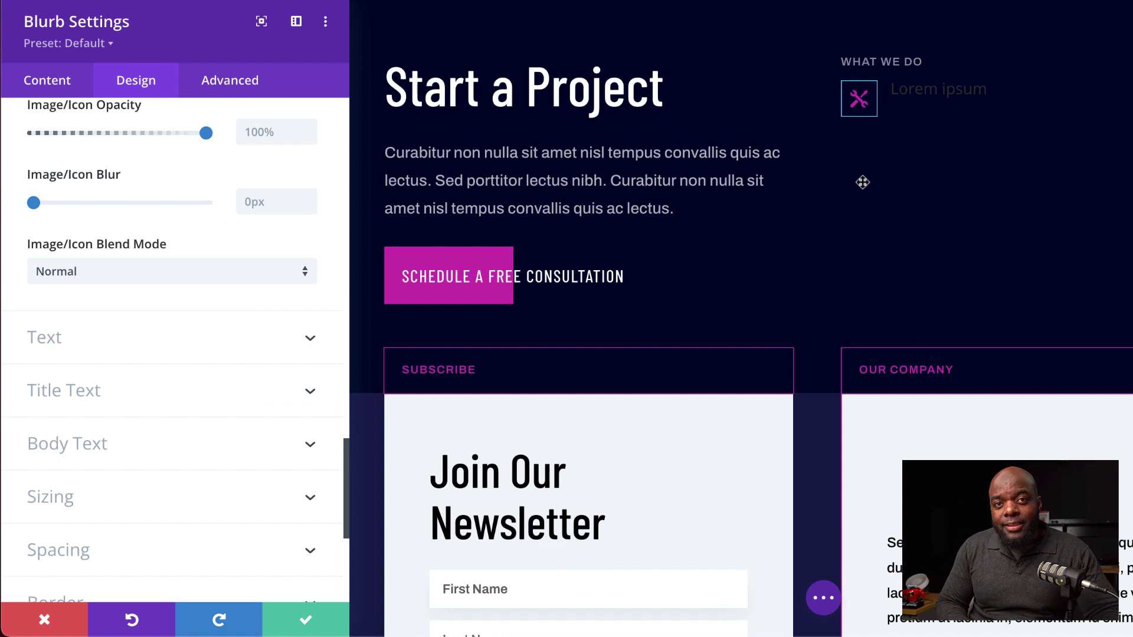
Step: Set the blurb title font to Archivo with white text colour
left_click(893, 92)
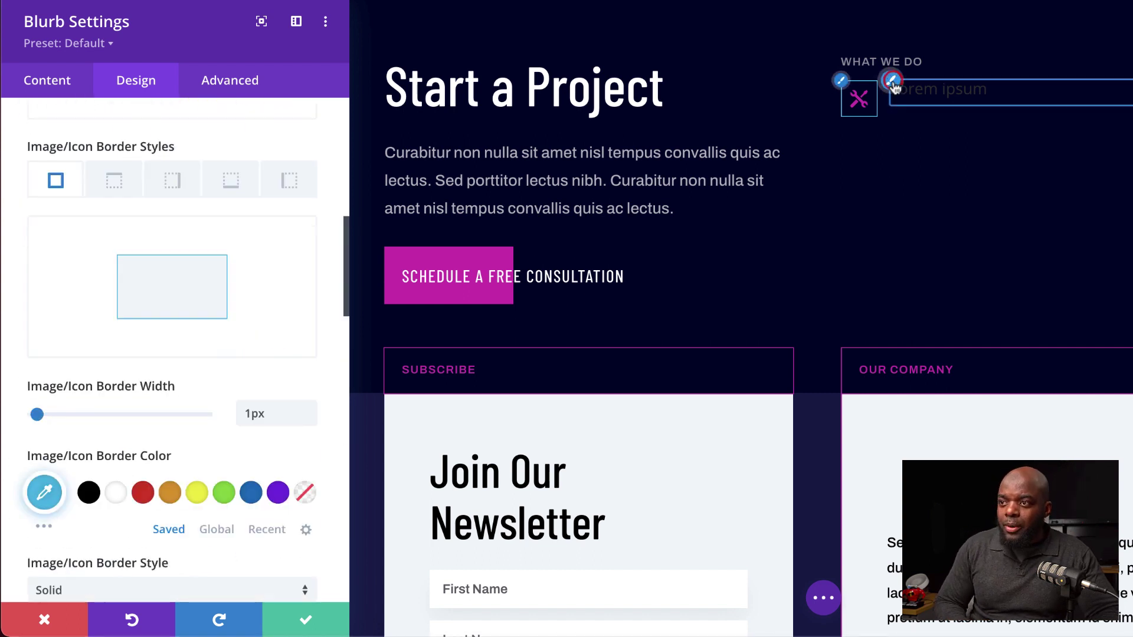
left_click(81, 260)
type("Archivo")
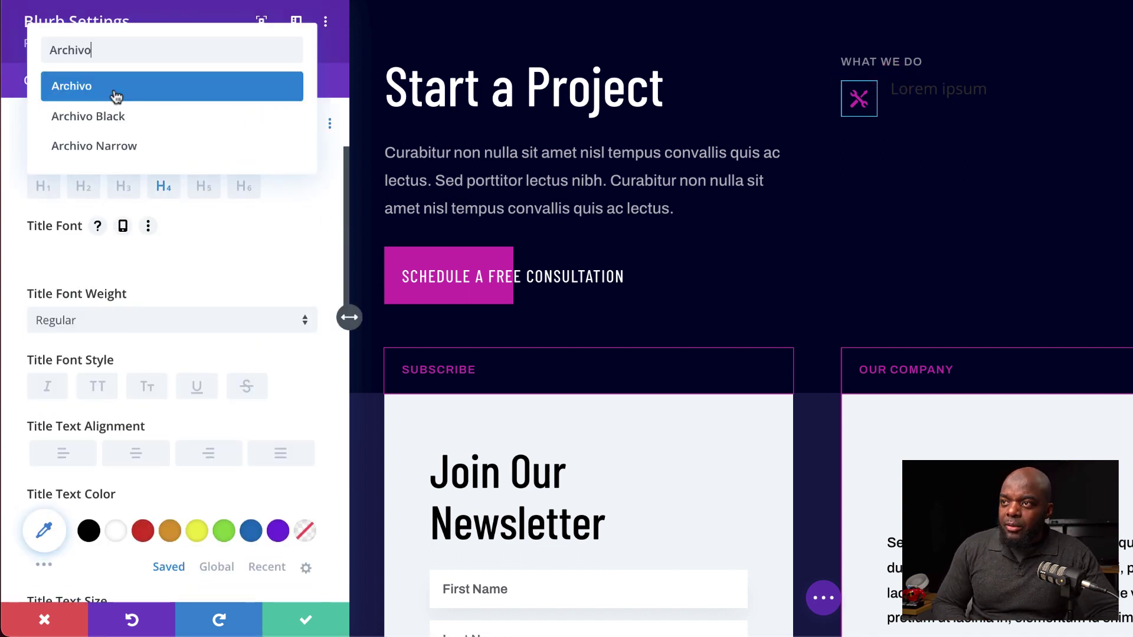
left_click(114, 89)
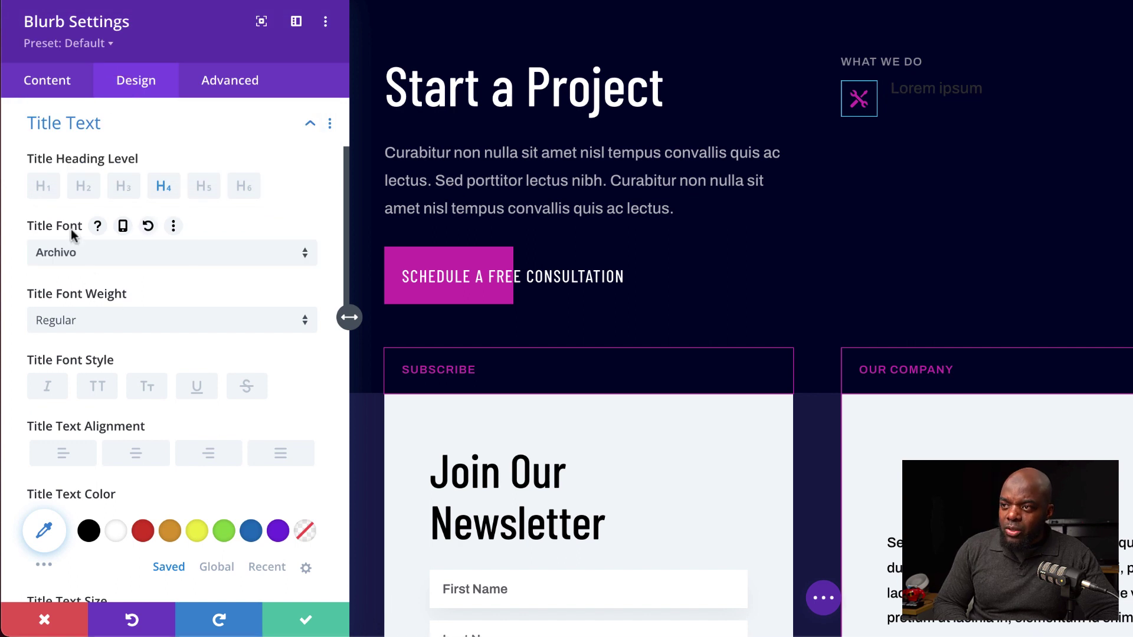
left_click(116, 532)
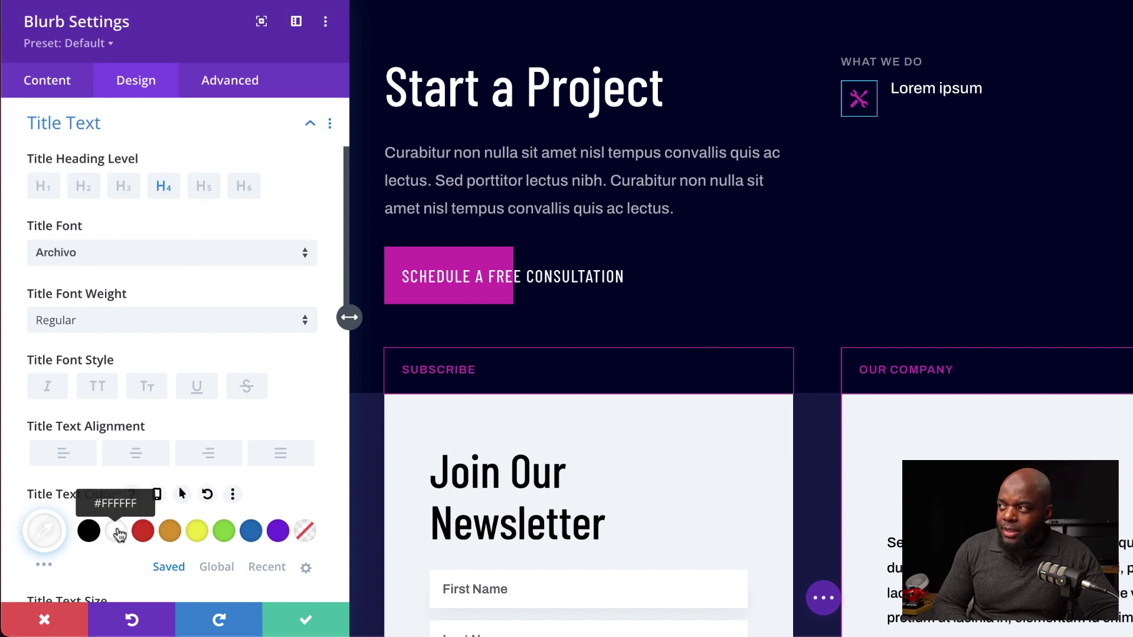
Step: Set a vh-based left padding on the blurb in its Spacing settings
scroll(183, 400, "up", 3)
scroll(184, 392, "down", 4)
scroll(188, 401, "down", 8)
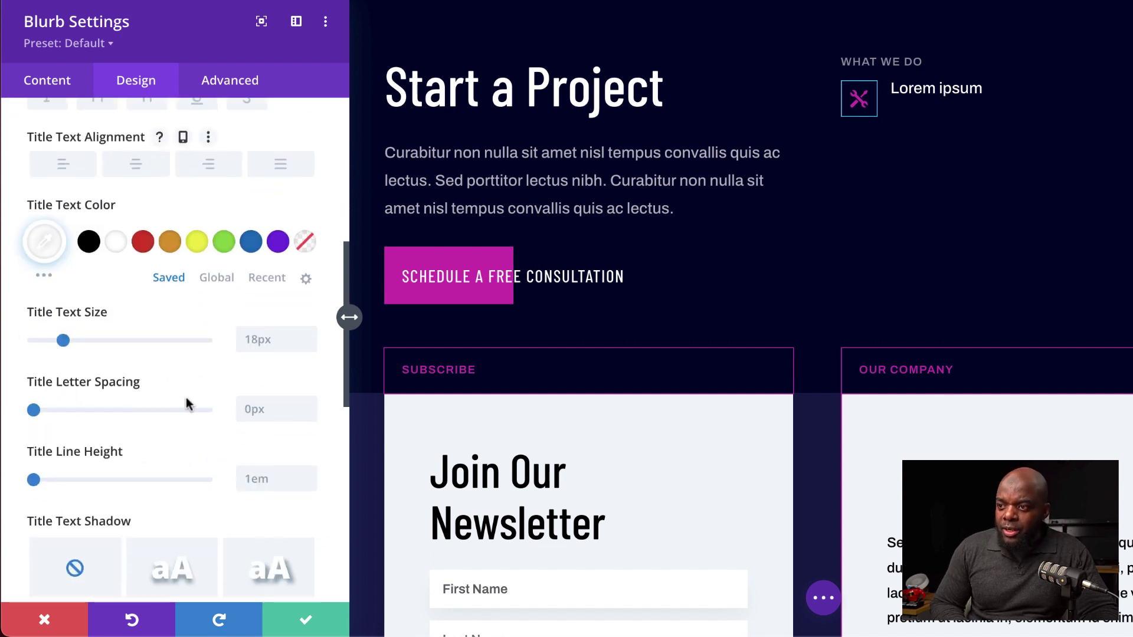
scroll(188, 407, "down", 2)
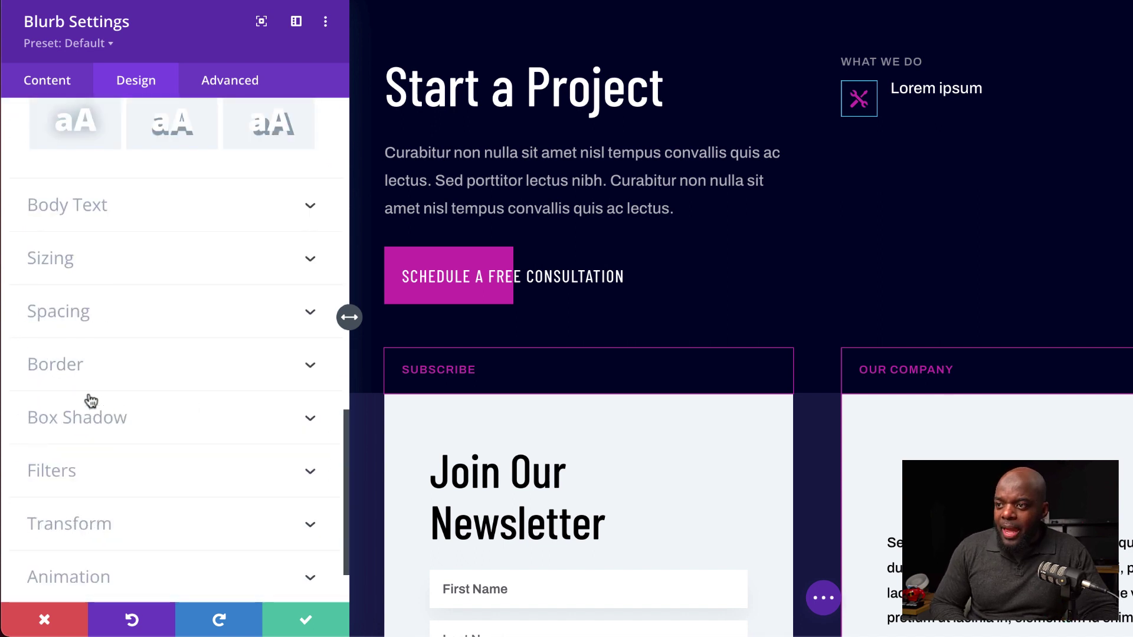
left_click(77, 314)
left_click(200, 269)
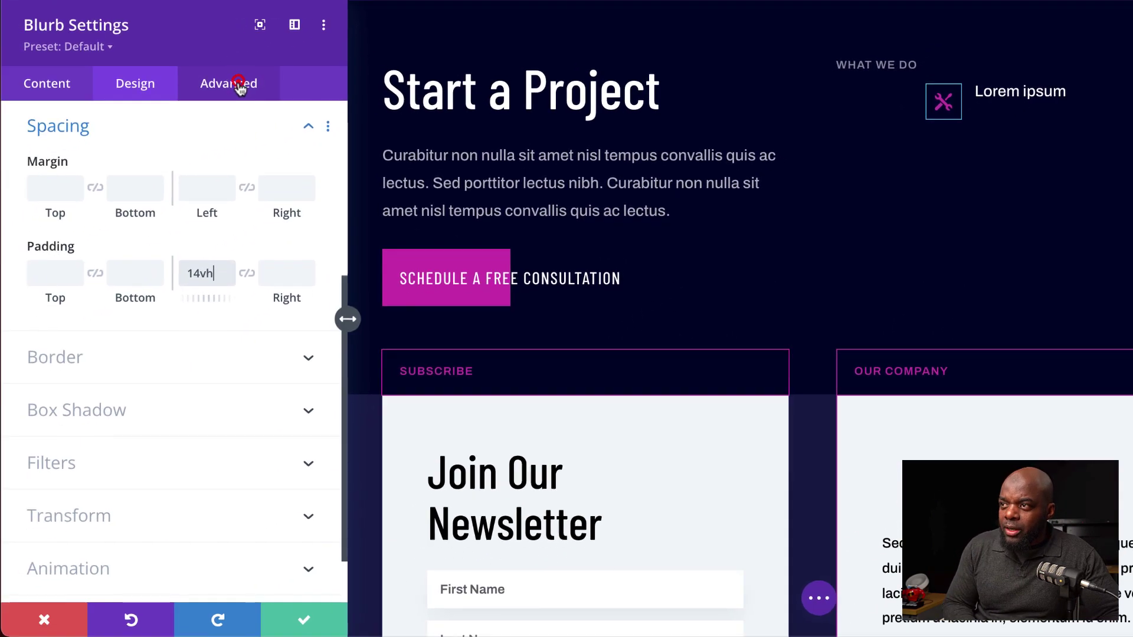
Step: Add padding-top:12px to the Blurb Title custom CSS and save the blurb
left_click(24, 187)
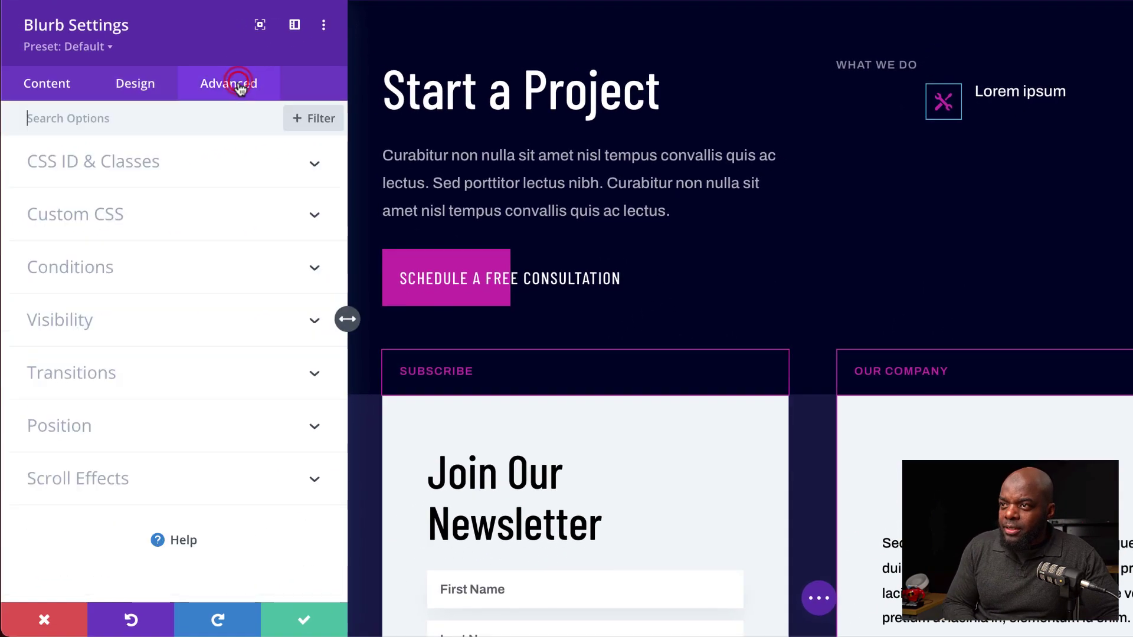
left_click(1, 317)
scroll(134, 236, "down", 5)
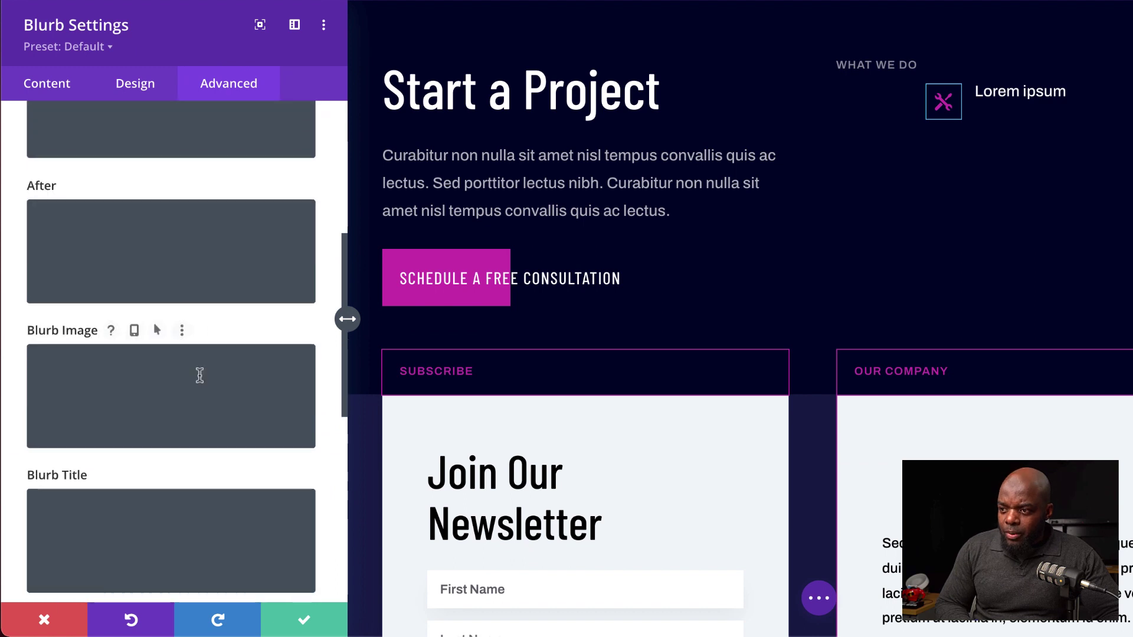
left_click(129, 454)
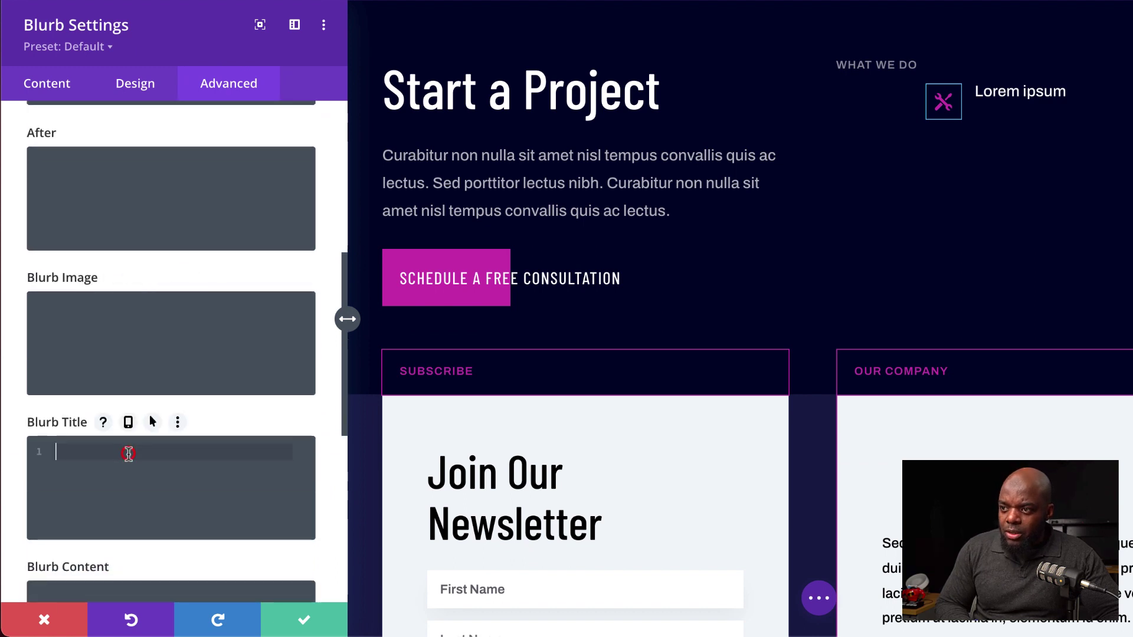
type("padding-top:12px")
left_click(304, 626)
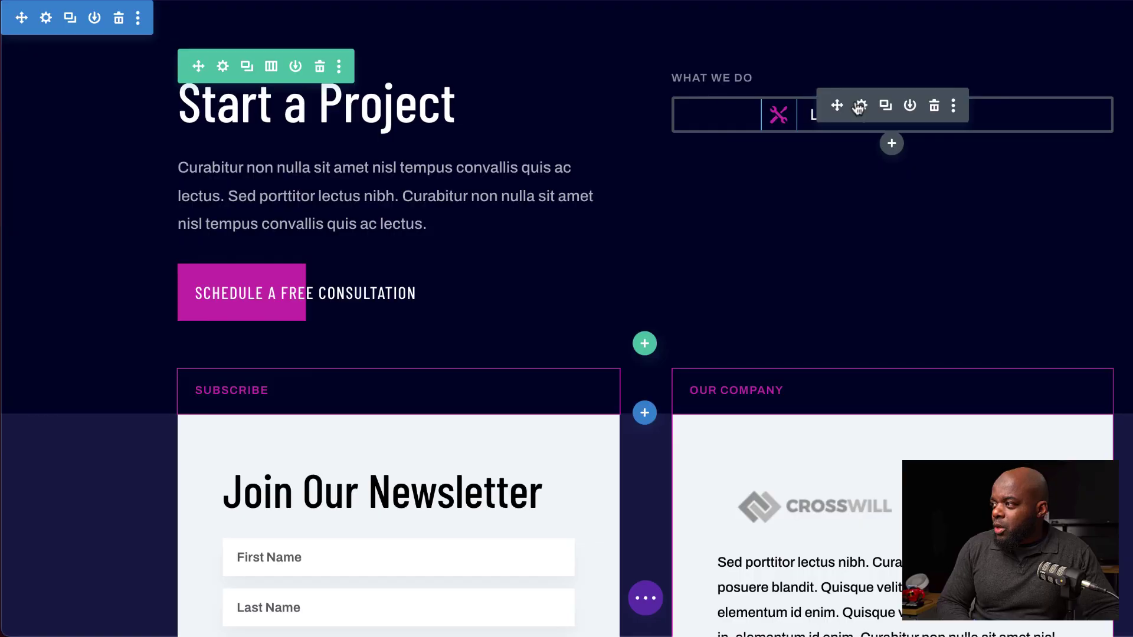
Step: Duplicate the blurb three times to make four, then open the second blurb's settings
left_click(885, 106)
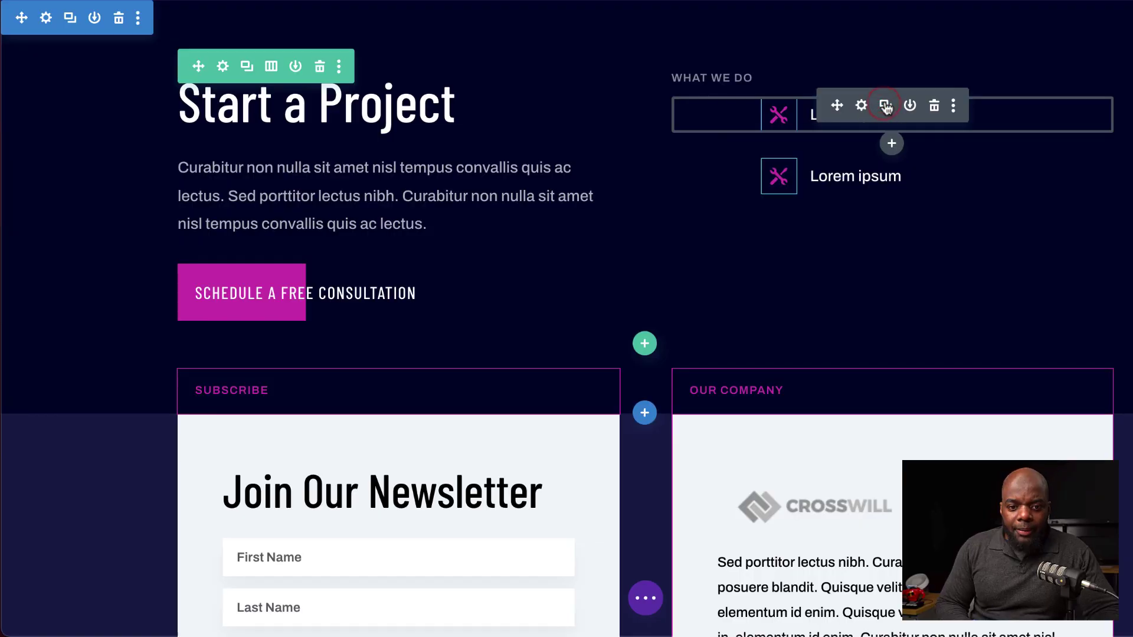
double_click(886, 106)
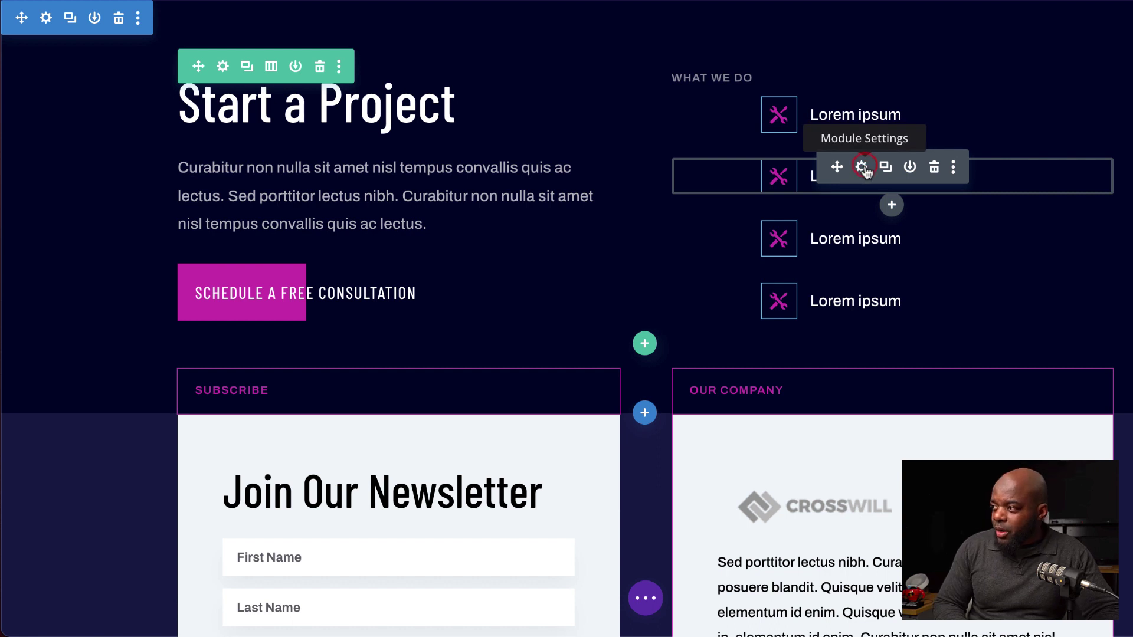
left_click(863, 168)
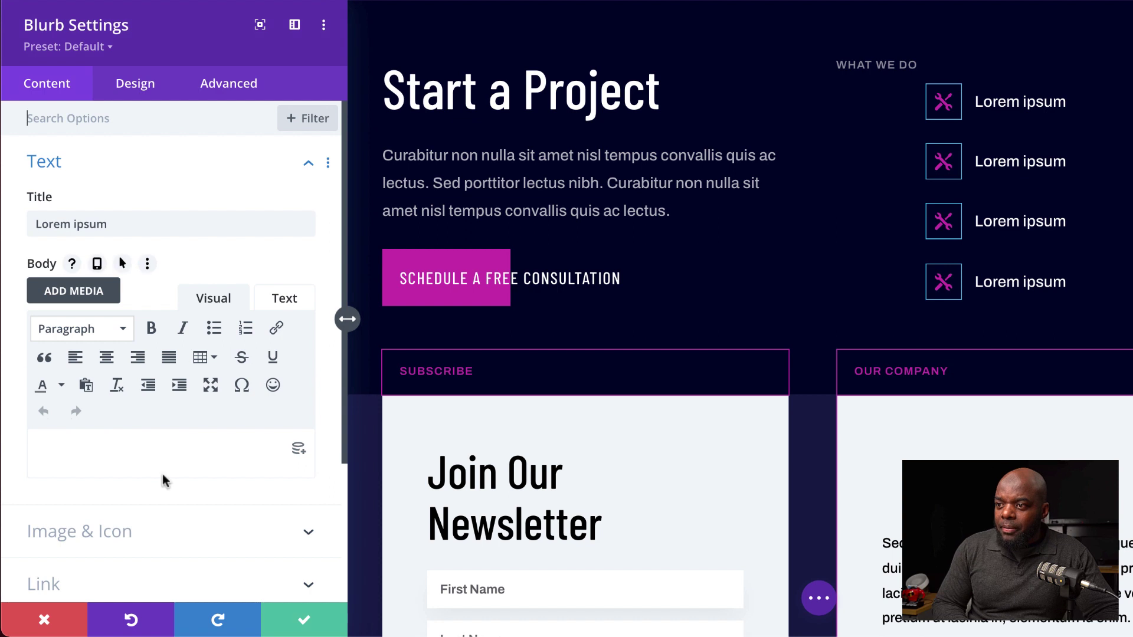
Step: Replace the second blurb's title with 'Nullam malesuada'
scroll(136, 354, "down", 1)
triple_click(114, 216)
type("Nullam malesuada")
scroll(159, 476, "down", 1)
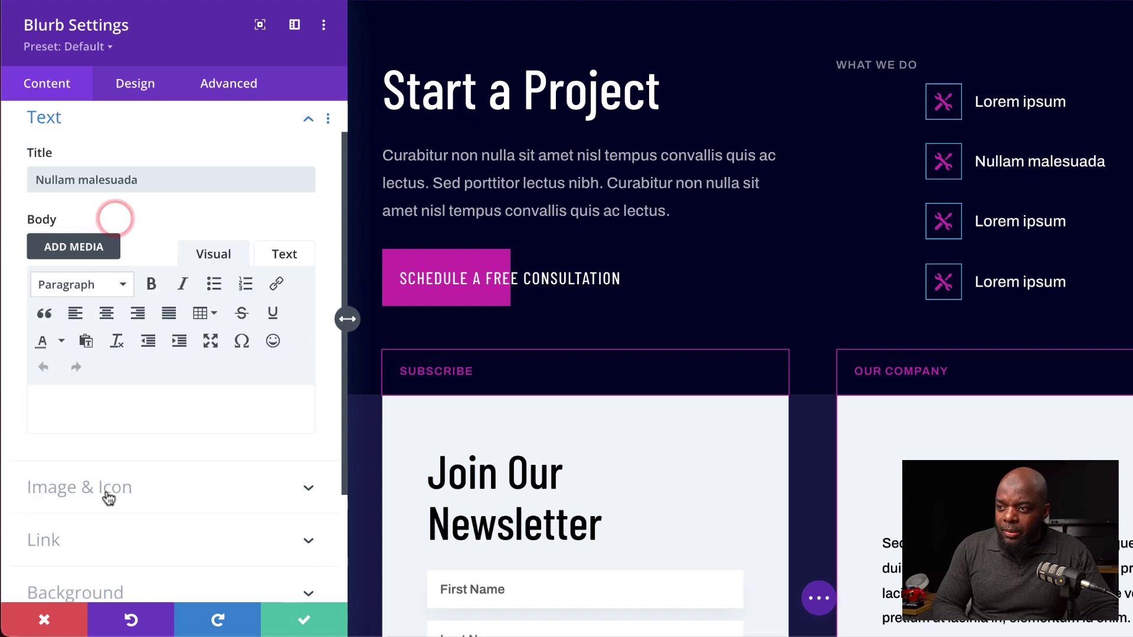
Step: Give the second blurb the single wrench icon
left_click(106, 495)
left_click(137, 372)
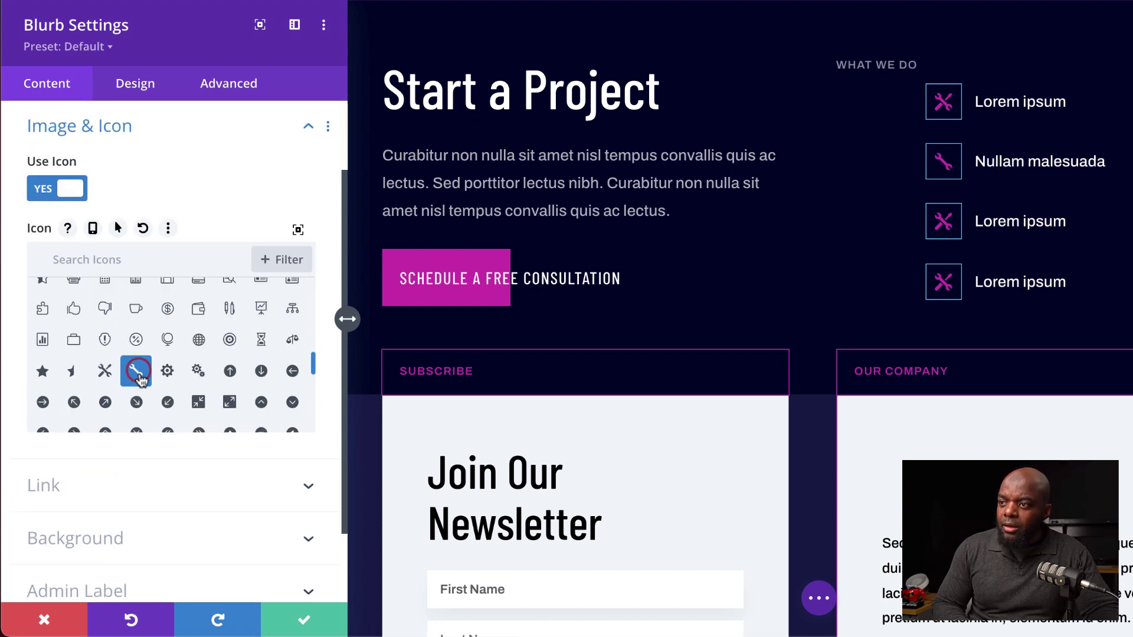
left_click(148, 491)
left_click(82, 323)
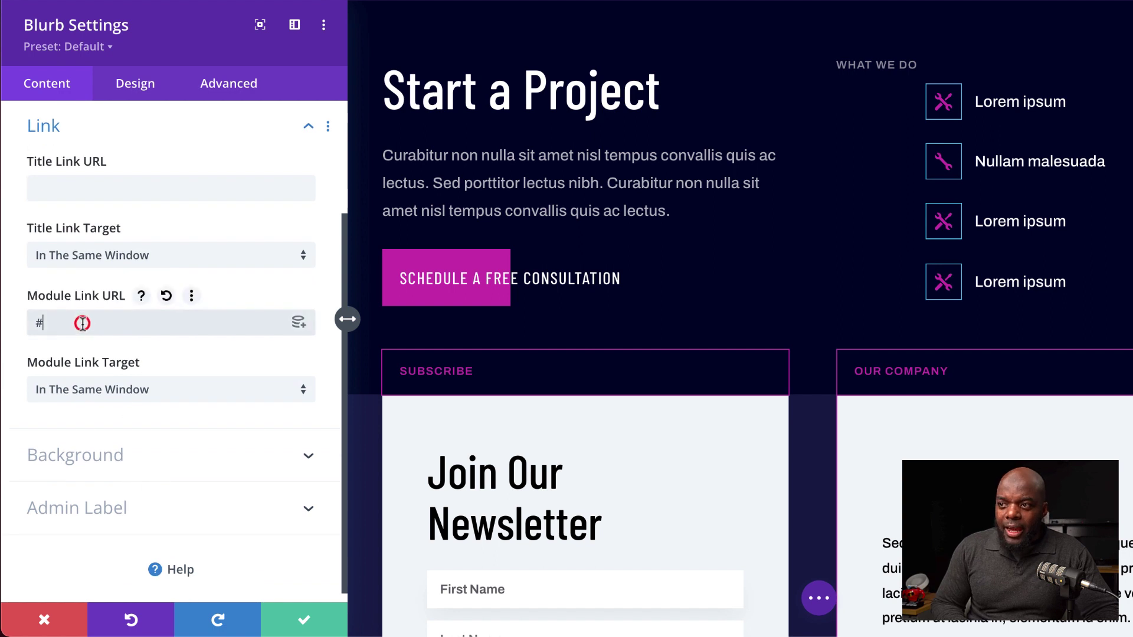